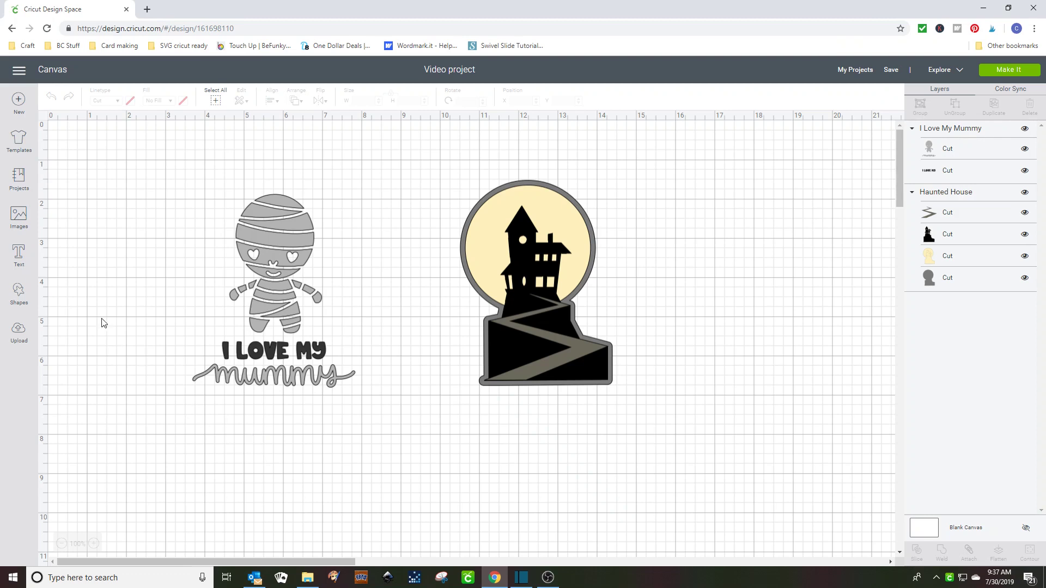
Step: Add a square from Shapes and enlarge it to 4.444 inches
{"action": "left_click", "coordinate": [19, 293]}
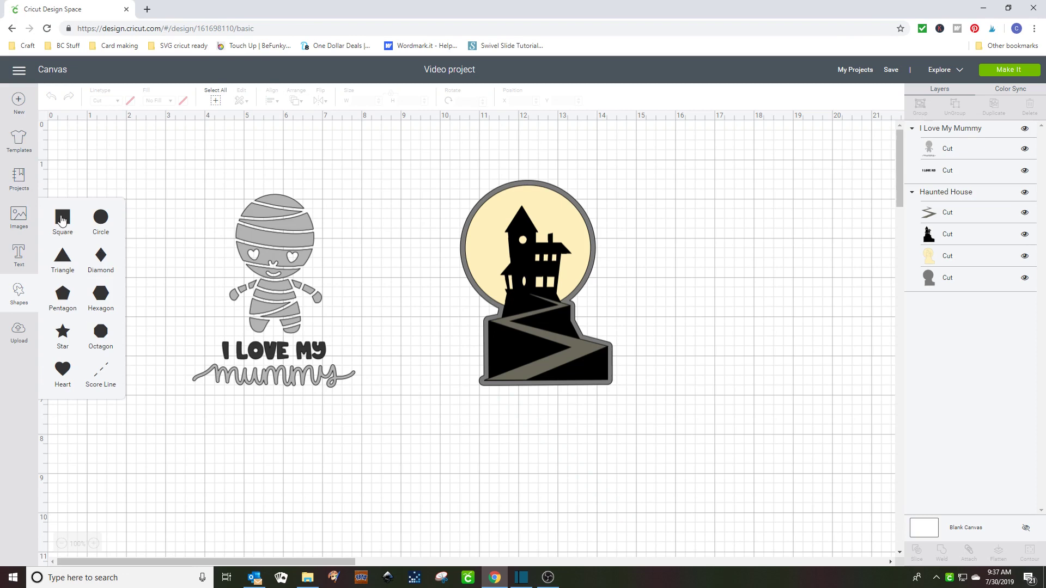
{"action": "left_click", "coordinate": [63, 218]}
{"action": "left_click_drag", "start_coordinate": [209, 311], "coordinate": [221, 396]}
{"action": "left_click_drag", "start_coordinate": [319, 468], "coordinate": [372, 520]}
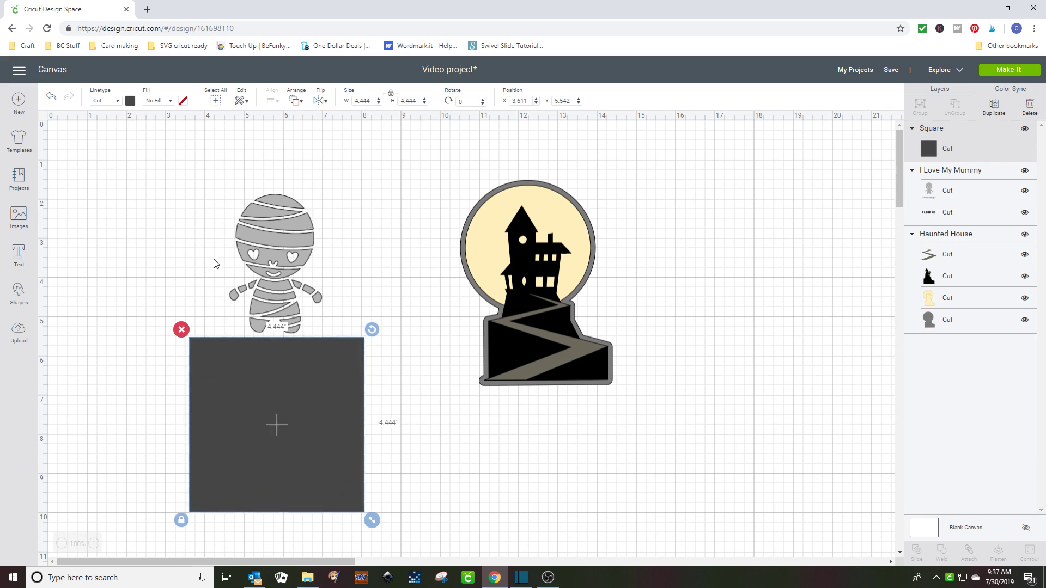
Step: Arrange the mummy above the square, then set the square below the house
{"action": "mouse_move", "coordinate": [204, 229]}
{"action": "left_mouse_down"}
{"action": "mouse_move", "coordinate": [295, 394]}
{"action": "mouse_move", "coordinate": [217, 273]}
{"action": "mouse_move", "coordinate": [206, 227]}
{"action": "mouse_move", "coordinate": [213, 233]}
{"action": "left_mouse_up"}
{"action": "left_click_drag", "start_coordinate": [133, 264], "coordinate": [356, 494]}
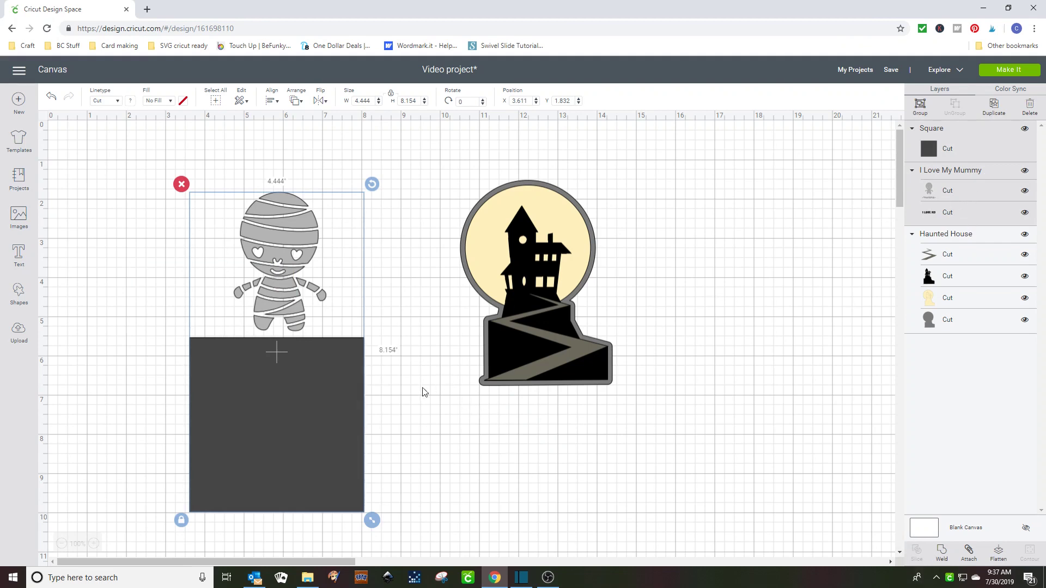
{"action": "left_click_drag", "start_coordinate": [344, 413], "coordinate": [498, 473]}
{"action": "left_click", "coordinate": [396, 411]}
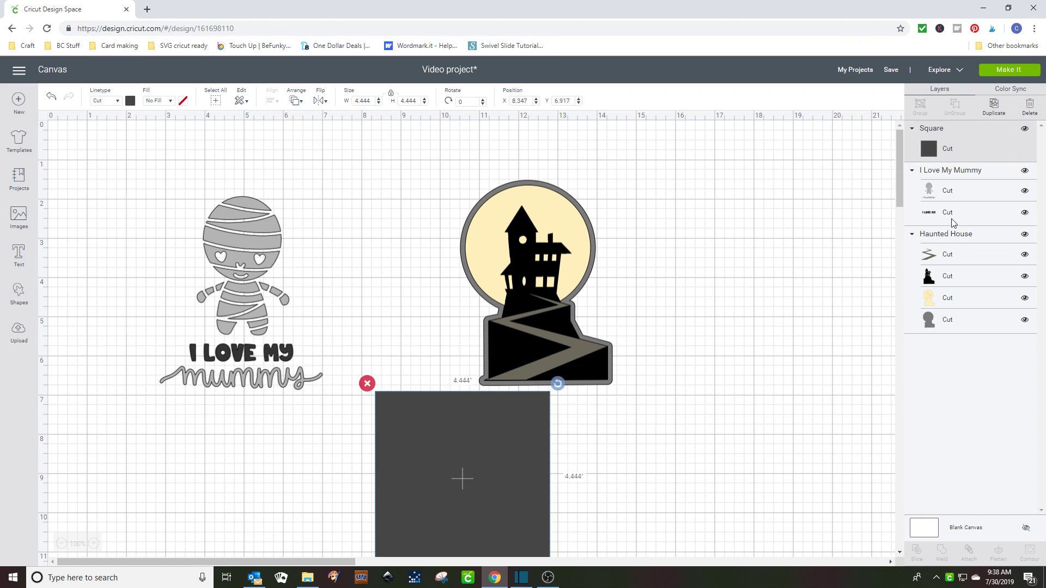
Step: Hide the I LOVE MY text and select the mummy together with the square beneath it
{"action": "left_click", "coordinate": [1024, 213]}
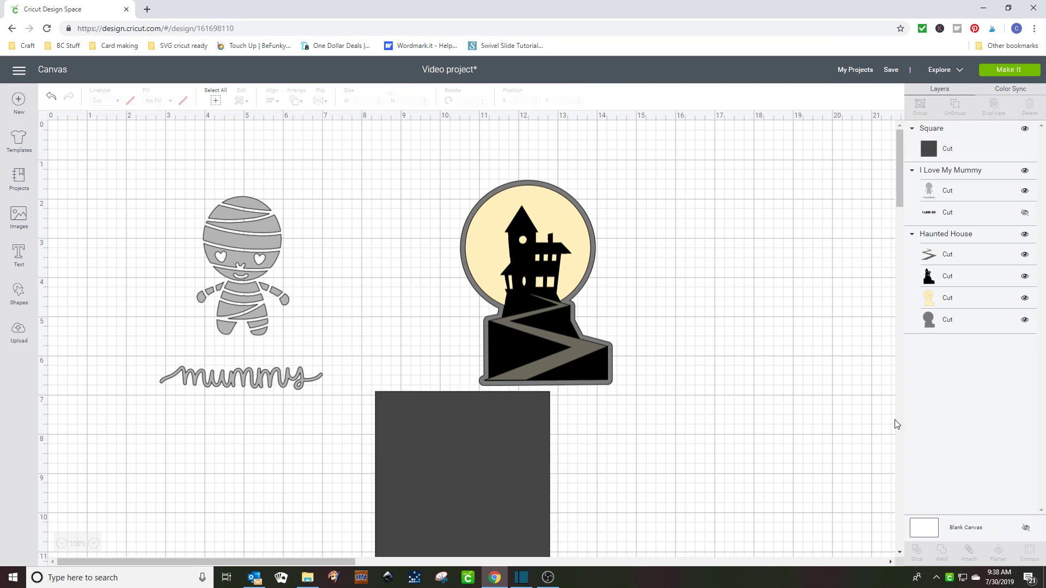
{"action": "left_click_drag", "start_coordinate": [521, 466], "coordinate": [292, 411]}
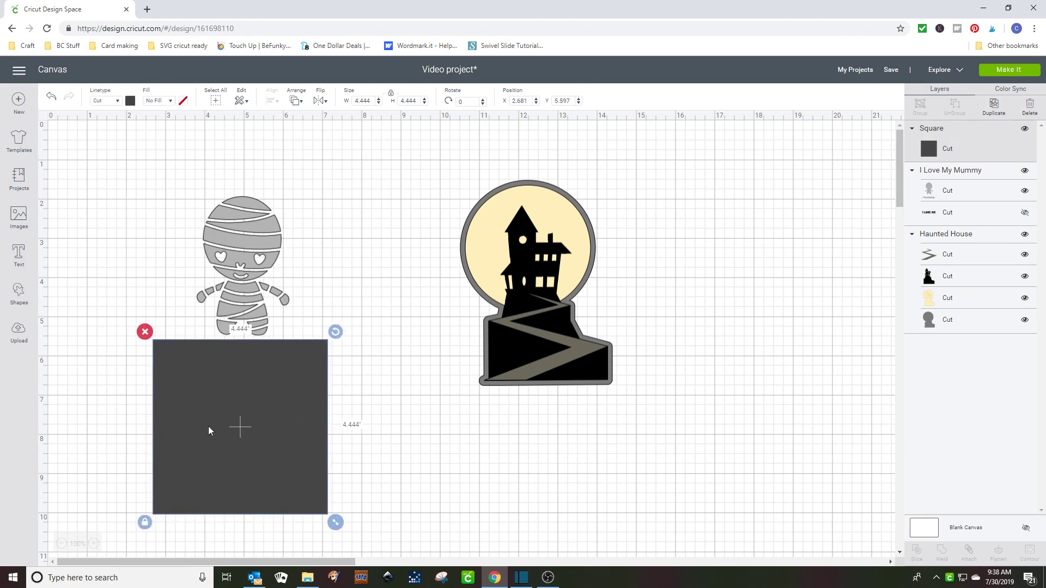
{"action": "left_click_drag", "start_coordinate": [116, 205], "coordinate": [257, 376]}
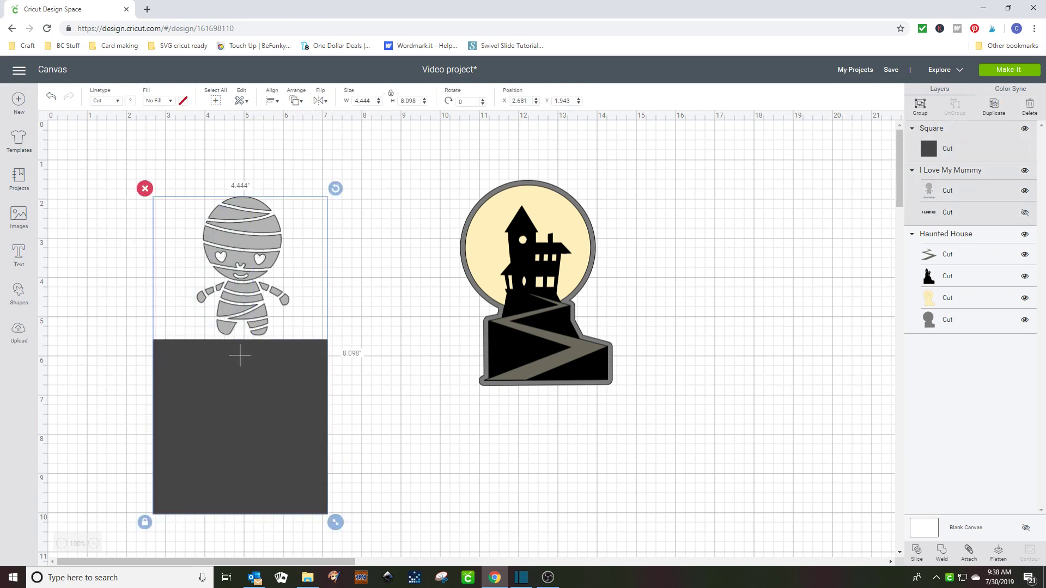
Step: Trial-slice the mummy out of the square, then undo back to before the slice
{"action": "left_click", "coordinate": [916, 551]}
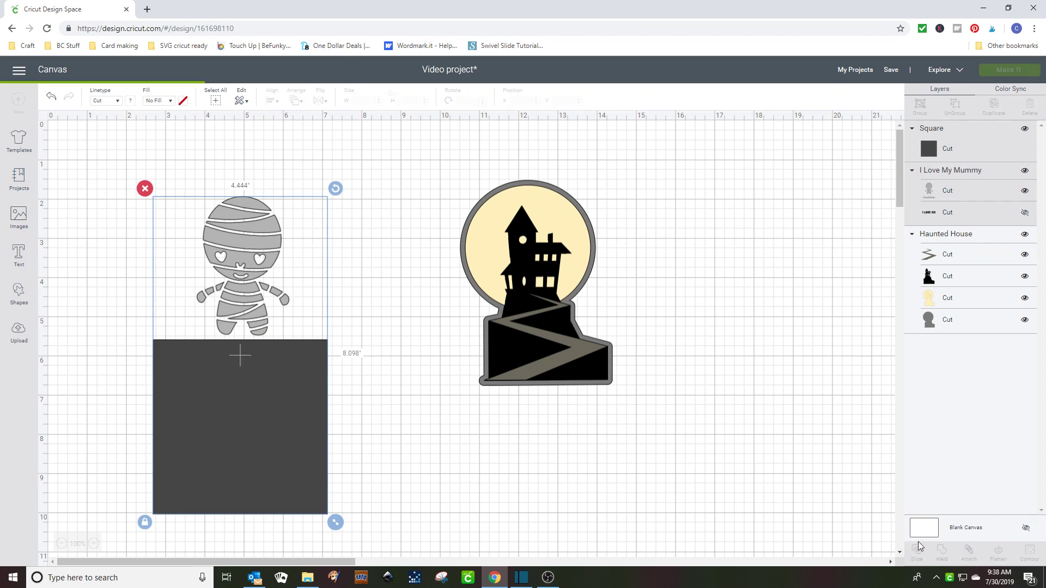
{"action": "left_click_drag", "start_coordinate": [252, 411], "coordinate": [263, 433]}
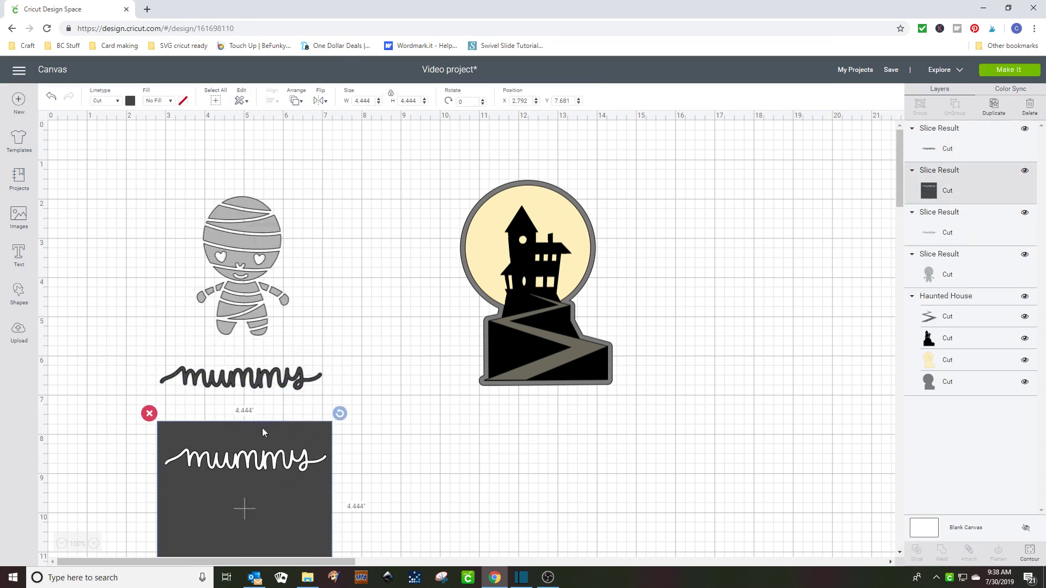
{"action": "left_click", "coordinate": [269, 472]}
{"action": "left_click_drag", "start_coordinate": [264, 380], "coordinate": [276, 473]}
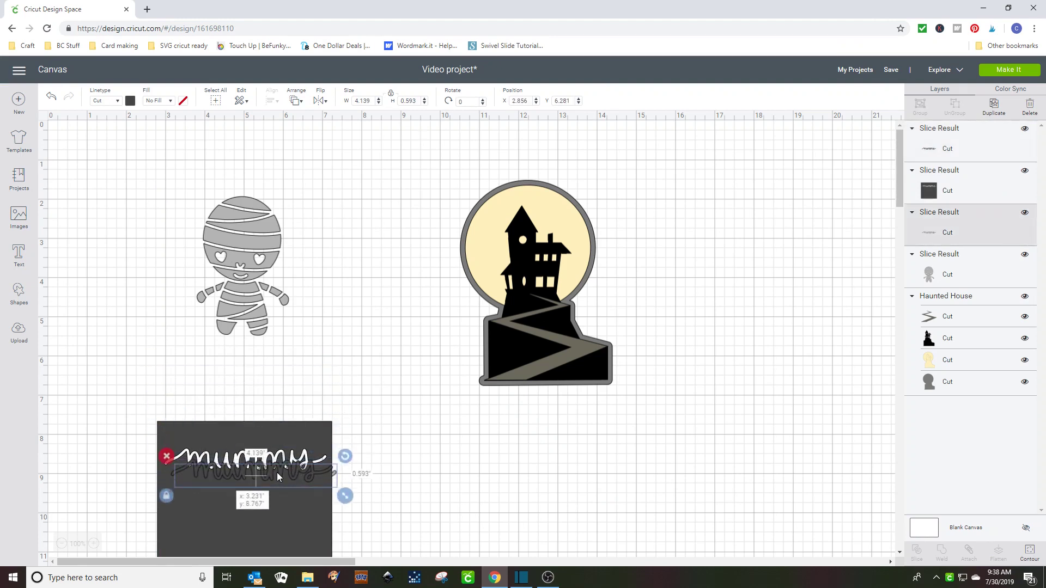
{"action": "left_click_drag", "start_coordinate": [240, 274], "coordinate": [286, 286]}
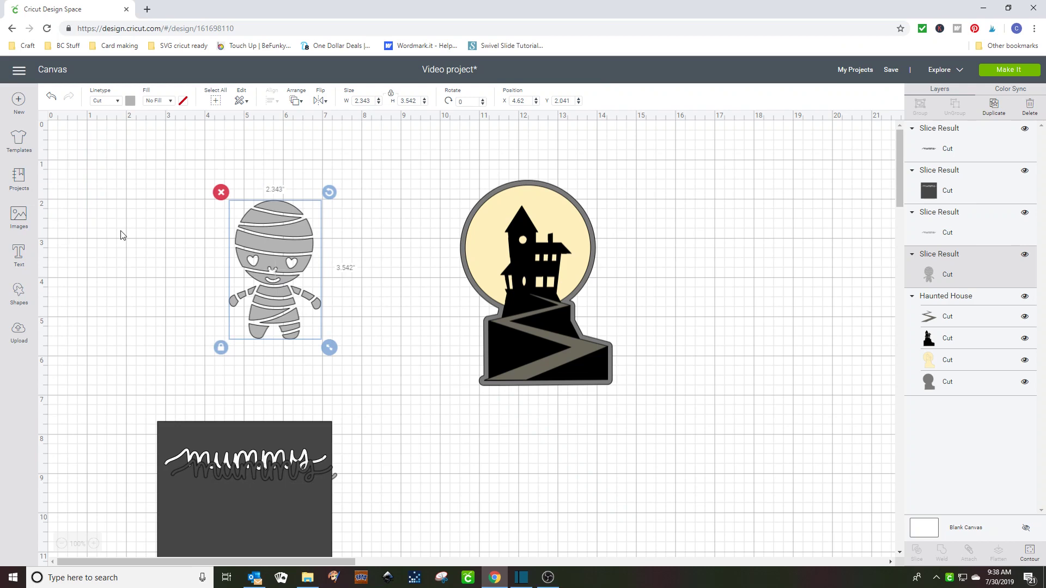
{"action": "key", "text": "ctrl+z"}
{"action": "key", "text": "ctrl+z"}
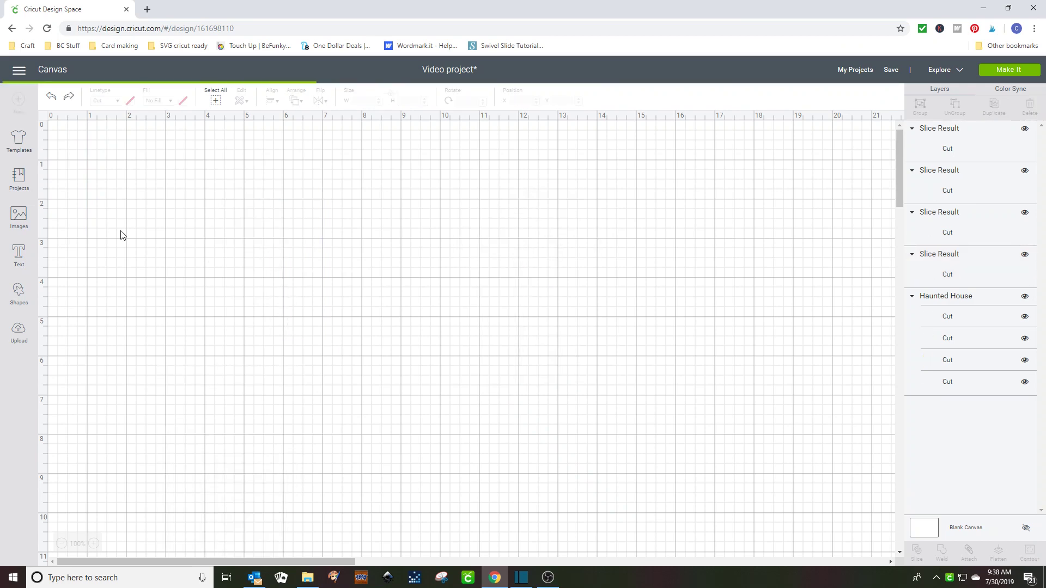
{"action": "key", "text": "ctrl+z"}
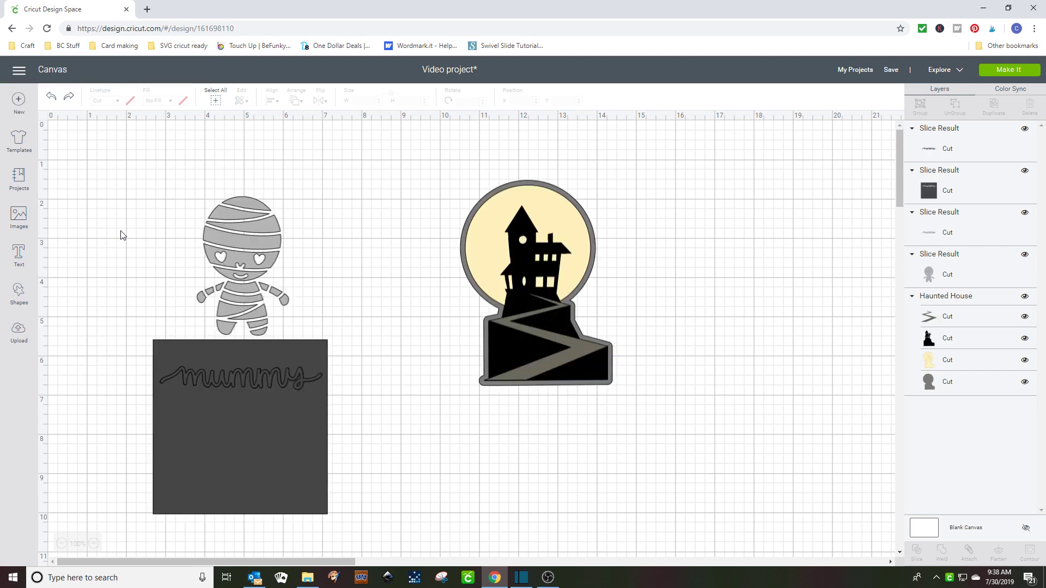
{"action": "key", "text": "ctrl+z"}
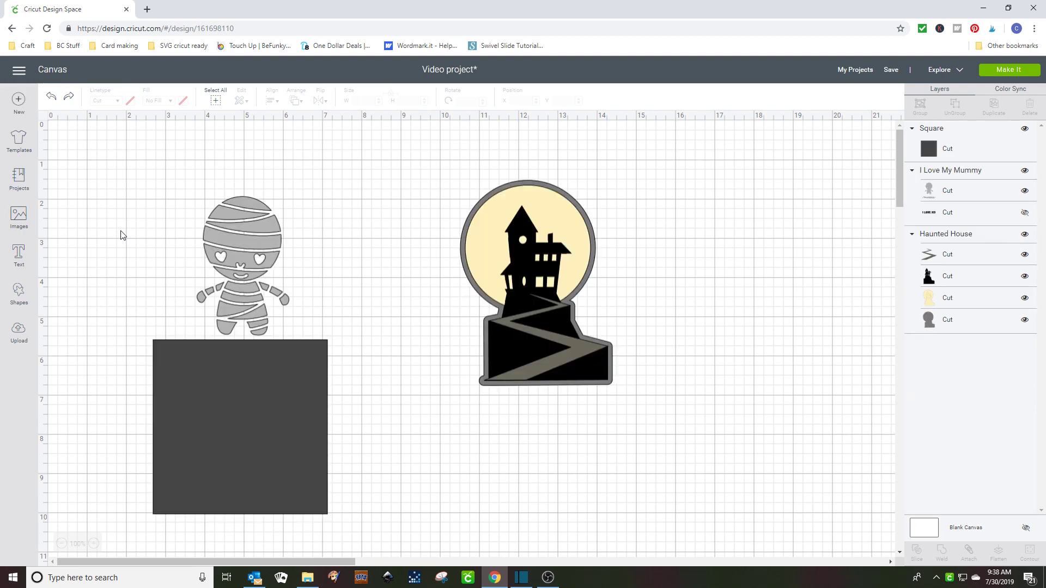
Step: Show the I LOVE MY text again and weld the whole mummy design into one shape
{"action": "left_click_drag", "start_coordinate": [184, 361], "coordinate": [539, 481]}
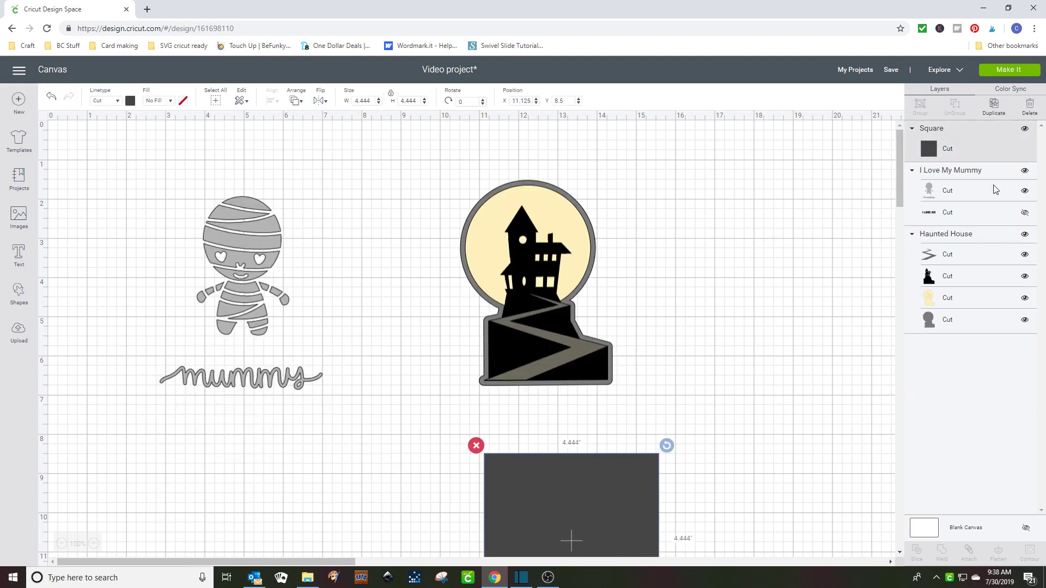
{"action": "left_click", "coordinate": [1024, 214]}
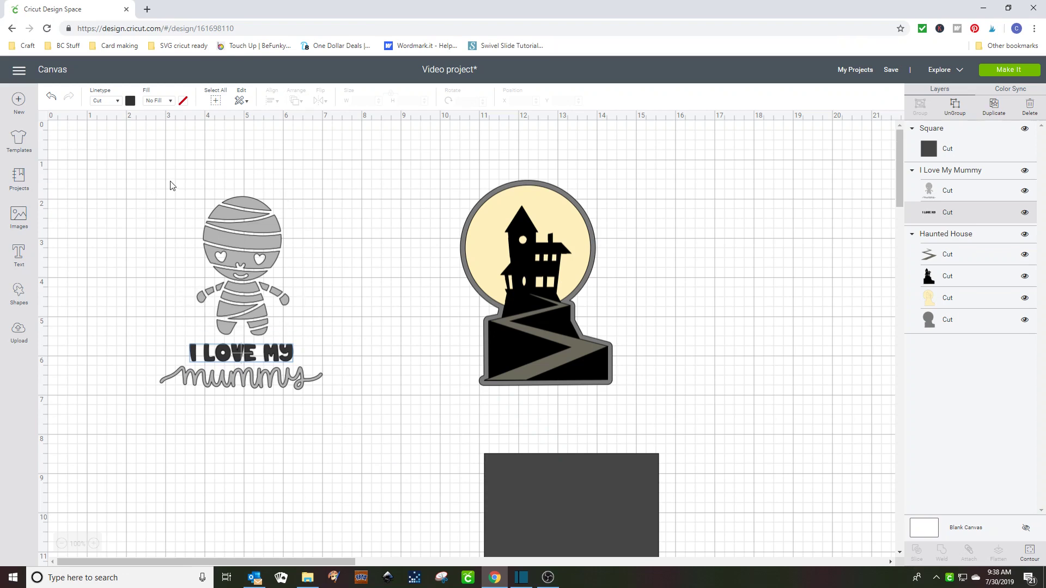
{"action": "left_click_drag", "start_coordinate": [170, 186], "coordinate": [276, 393]}
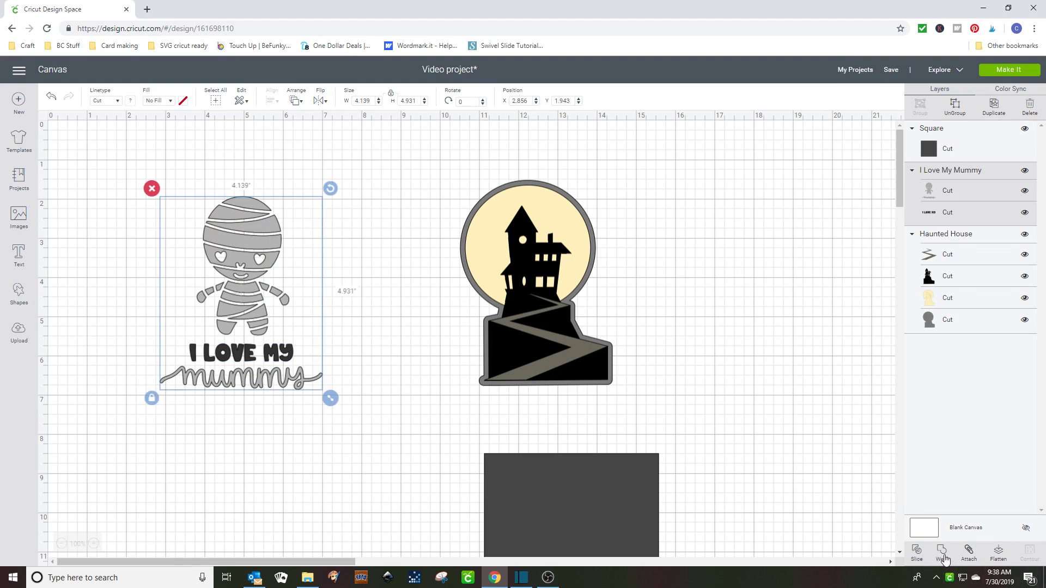
{"action": "left_click", "coordinate": [944, 556]}
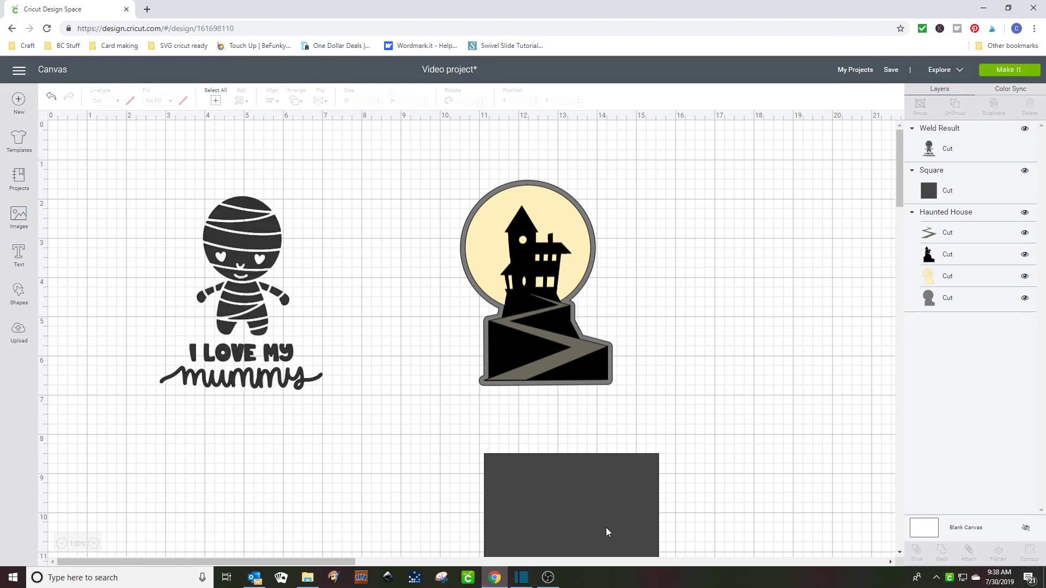
Step: Slice the welded mummy design out of the square and separate the pieces
{"action": "left_click_drag", "start_coordinate": [605, 527], "coordinate": [272, 413]}
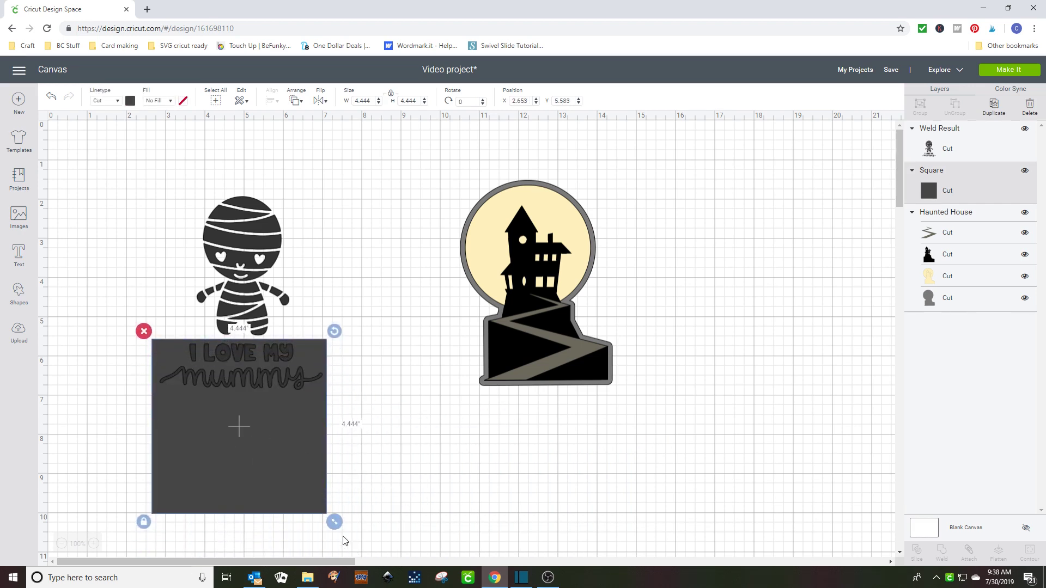
{"action": "left_click_drag", "start_coordinate": [149, 200], "coordinate": [258, 393]}
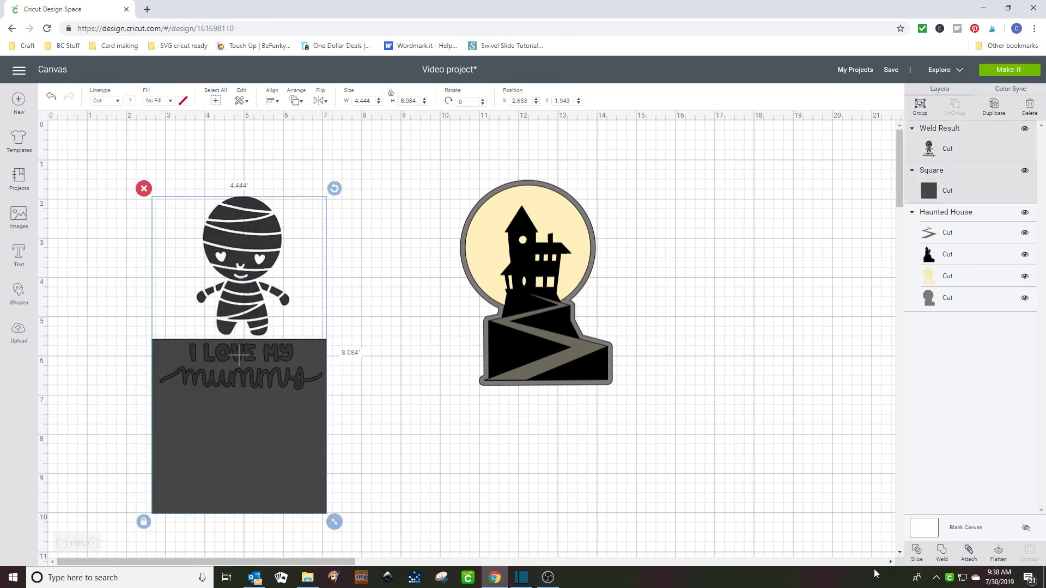
{"action": "left_click", "coordinate": [916, 550]}
{"action": "left_click_drag", "start_coordinate": [276, 415], "coordinate": [260, 482]}
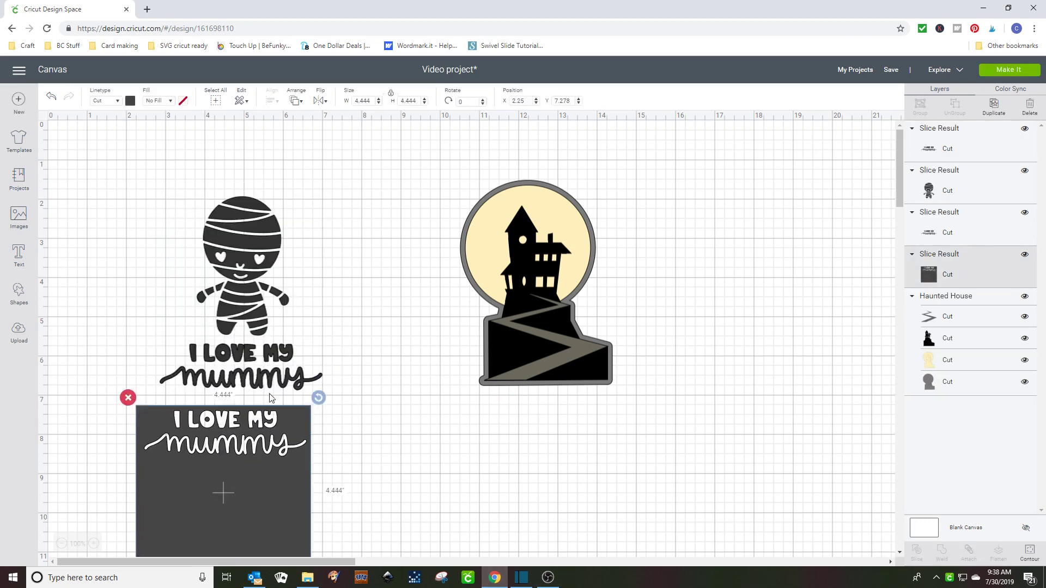
{"action": "left_click_drag", "start_coordinate": [256, 370], "coordinate": [254, 460]}
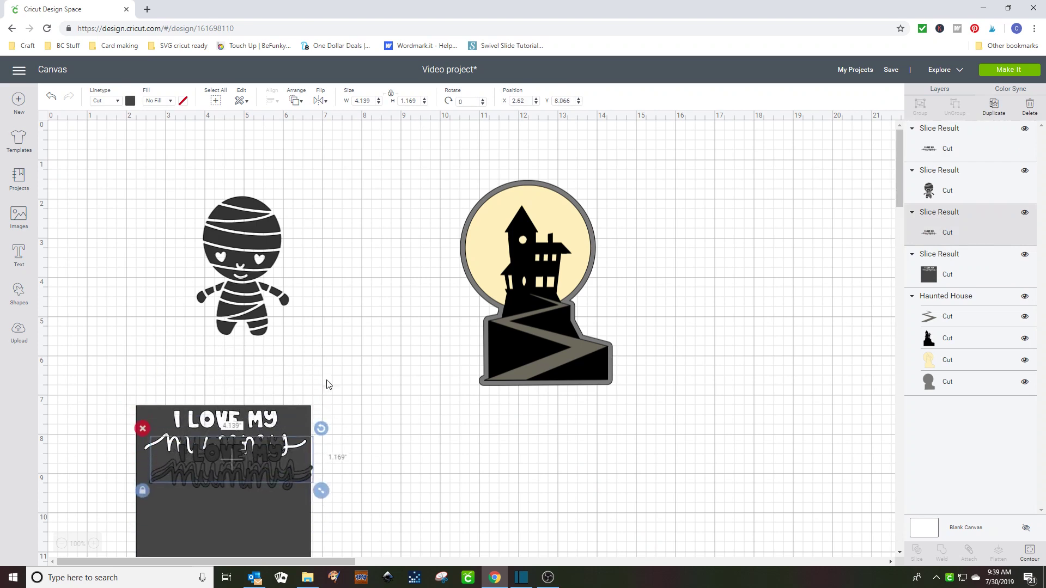
Step: Recolour the mummy figure light grey and select it with the text square
{"action": "left_click", "coordinate": [228, 244]}
{"action": "left_click", "coordinate": [132, 100]}
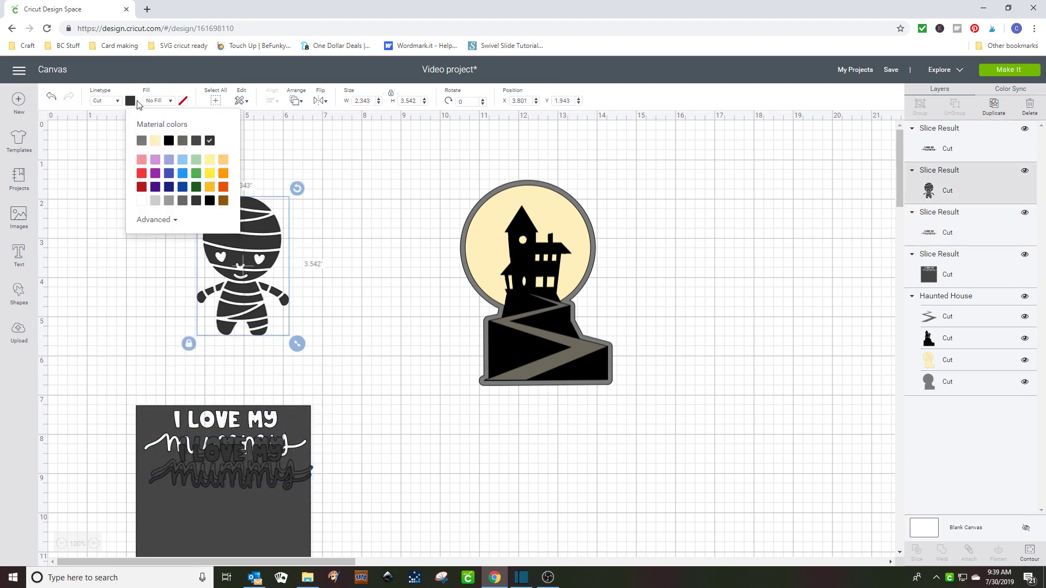
{"action": "left_click", "coordinate": [156, 201]}
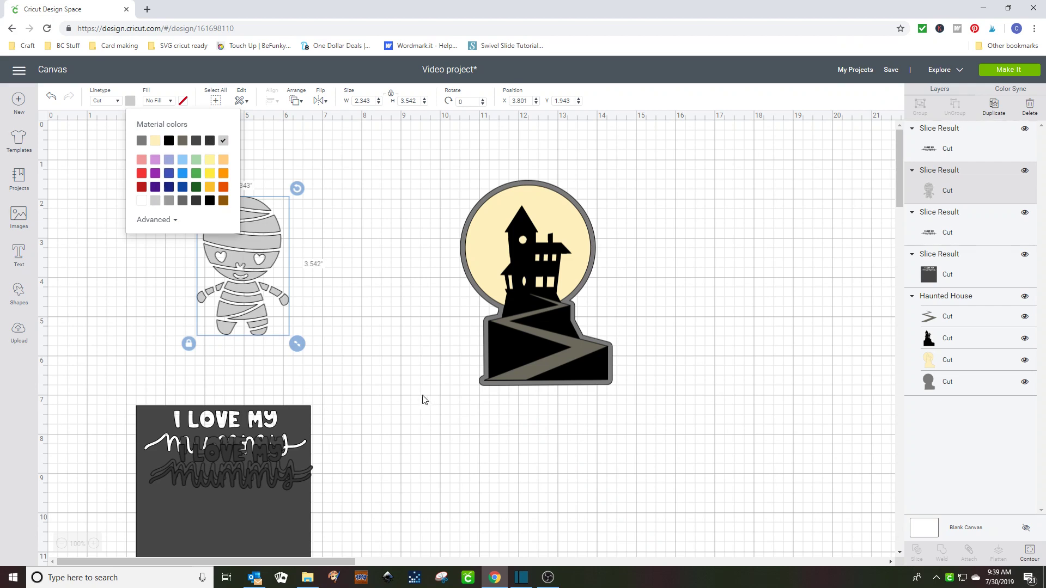
{"action": "left_click", "coordinate": [106, 319]}
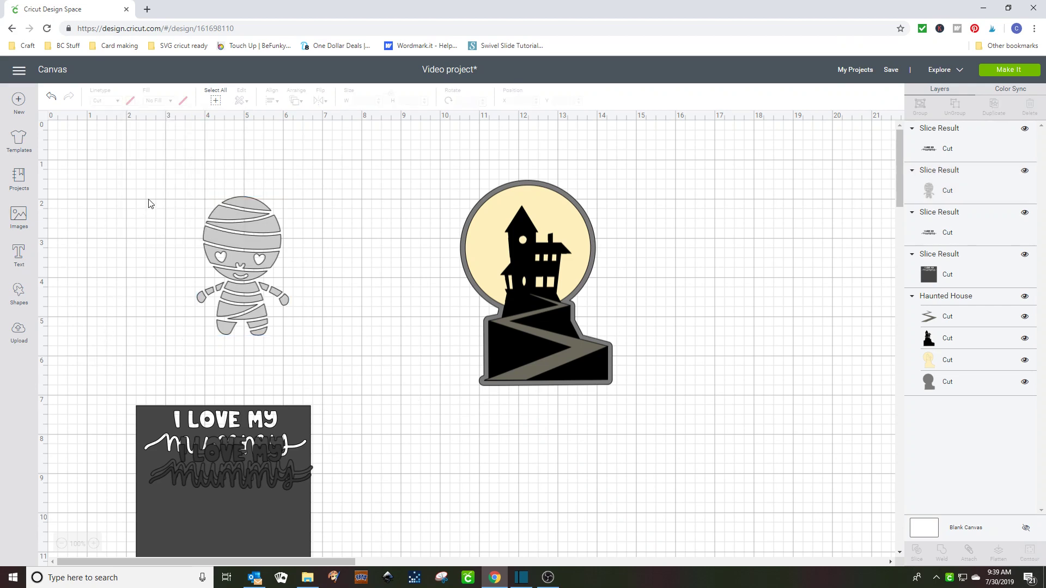
{"action": "left_click_drag", "start_coordinate": [152, 193], "coordinate": [299, 502]}
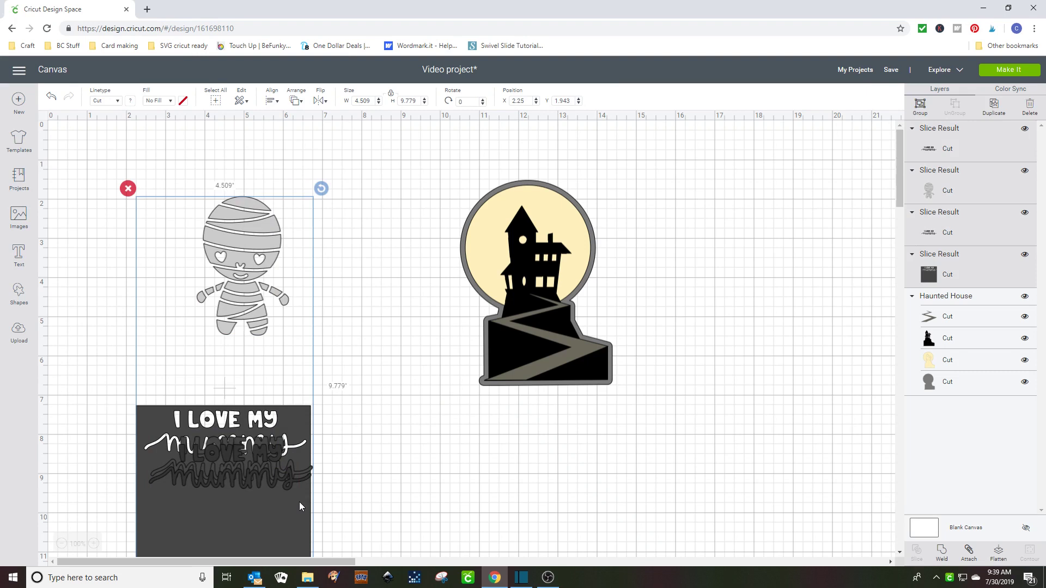
Step: Delete the mummy pieces and hide the road, house silhouette and moon layers
{"action": "key", "text": "Delete"}
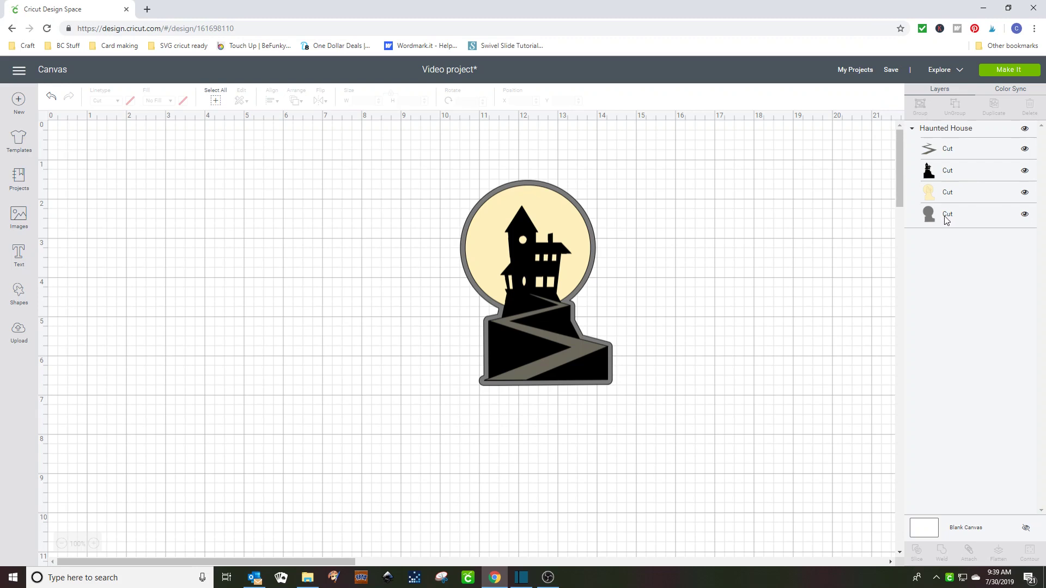
{"action": "left_click", "coordinate": [1025, 149]}
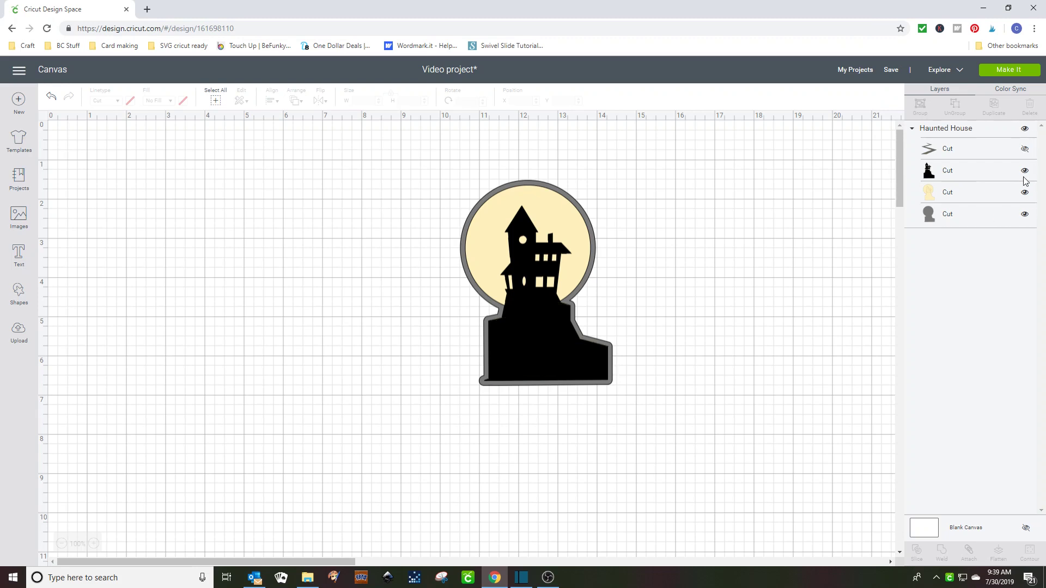
{"action": "left_click", "coordinate": [1027, 165]}
{"action": "left_click", "coordinate": [1024, 192]}
{"action": "left_click", "coordinate": [1025, 171]}
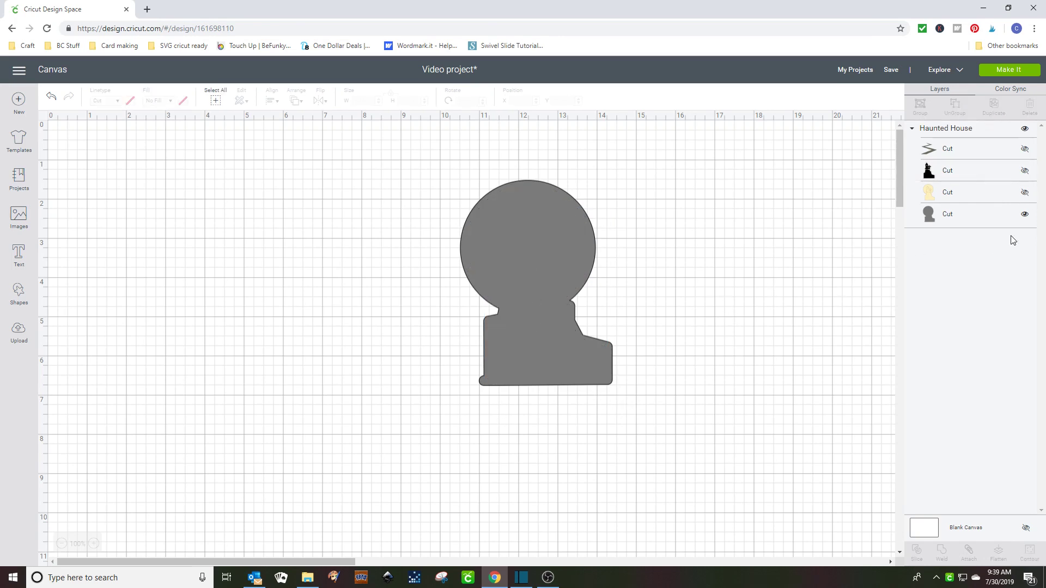
Step: Show the moon, house and road again and delete the grey background base
{"action": "left_click", "coordinate": [1024, 193]}
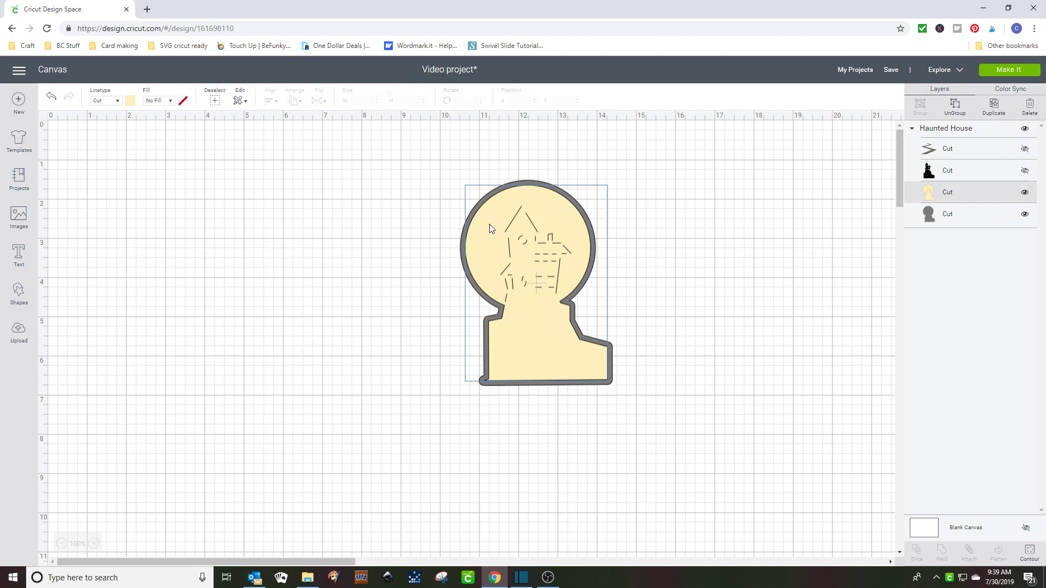
{"action": "left_click", "coordinate": [1025, 171]}
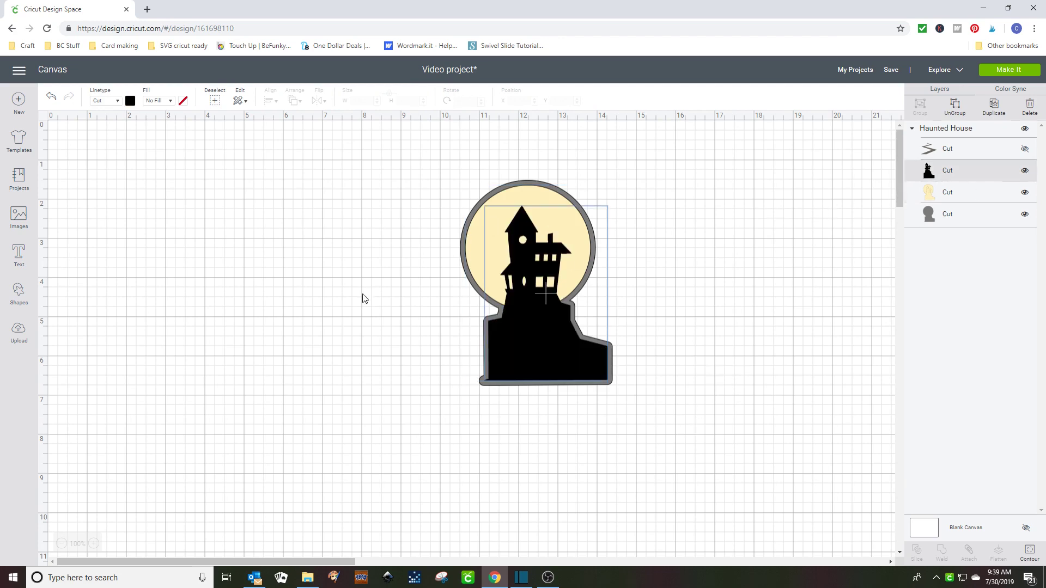
{"action": "left_click", "coordinate": [1025, 149]}
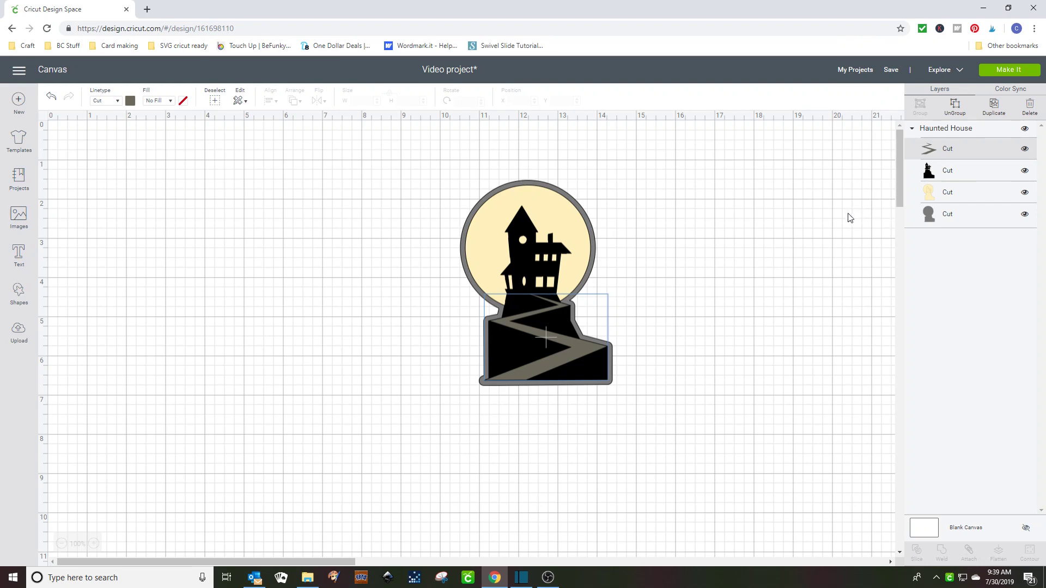
{"action": "left_click", "coordinate": [956, 218]}
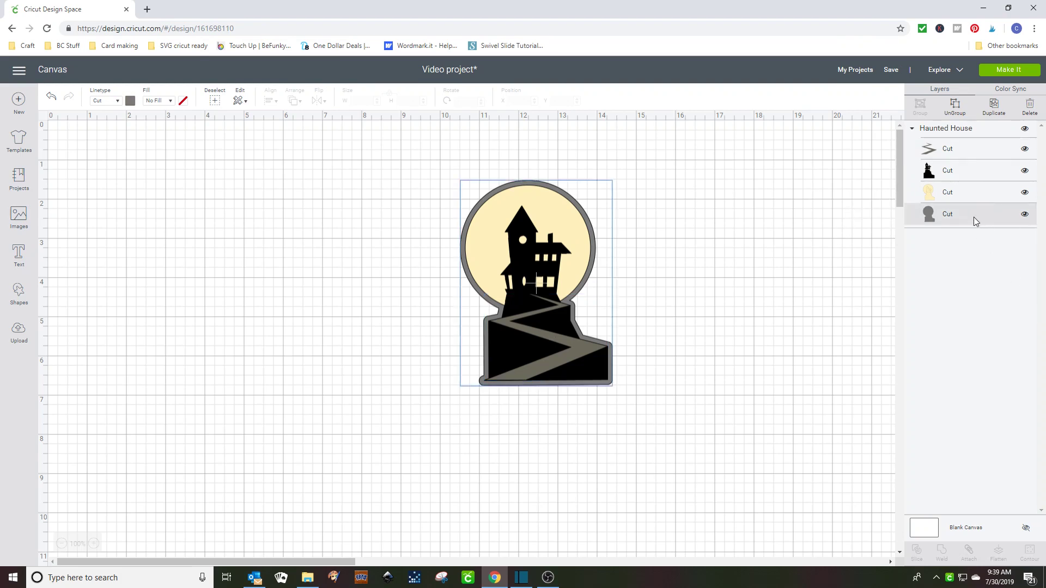
{"action": "key", "text": "Delete"}
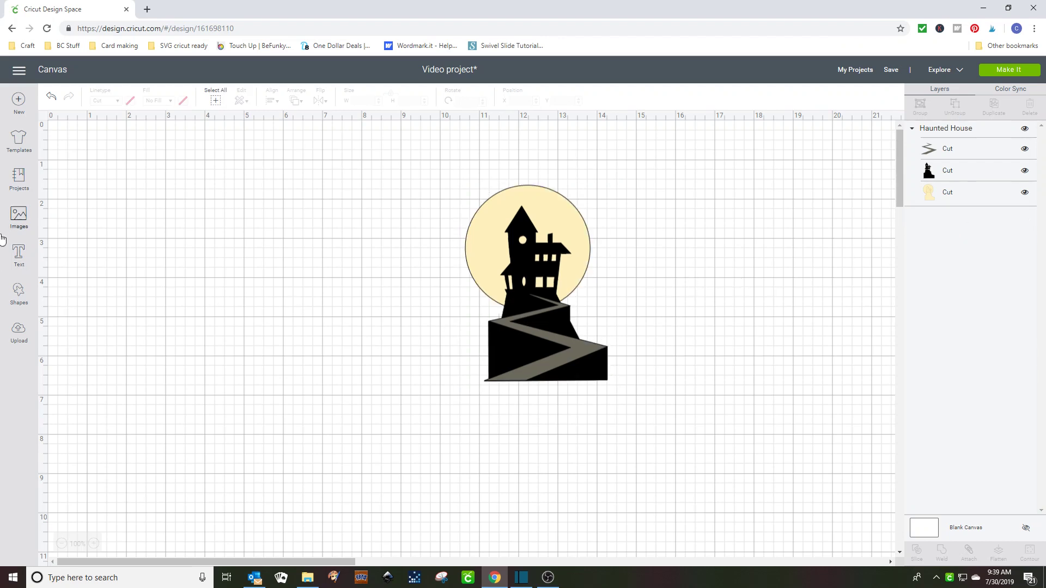
Step: Add an enlarged square and place it below the haunted house
{"action": "left_click", "coordinate": [18, 293]}
{"action": "left_click", "coordinate": [73, 236]}
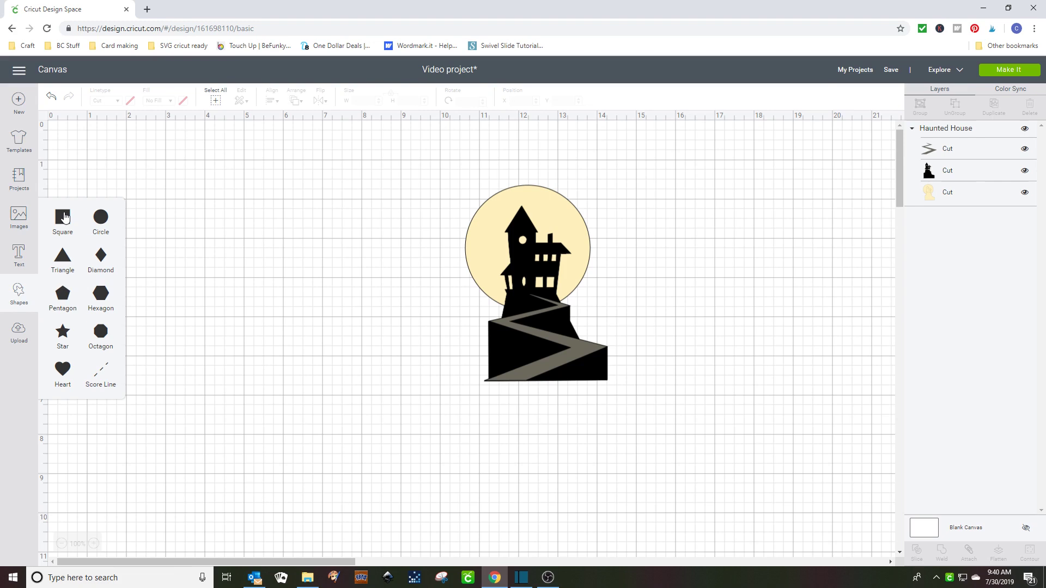
{"action": "left_click_drag", "start_coordinate": [273, 313], "coordinate": [538, 369]}
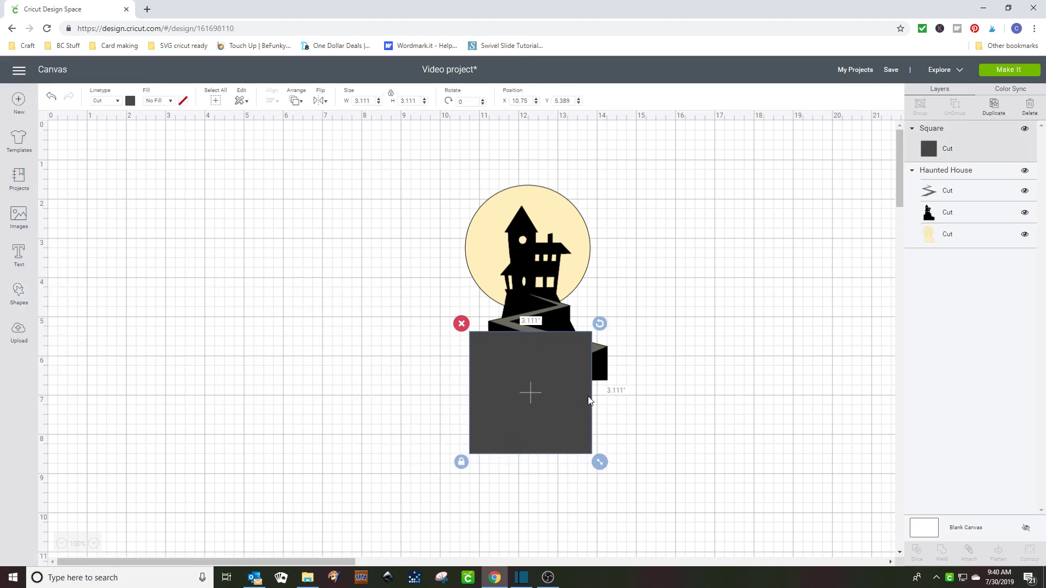
{"action": "mouse_move", "coordinate": [599, 461]}
{"action": "left_mouse_down"}
{"action": "mouse_move", "coordinate": [605, 452]}
{"action": "mouse_move", "coordinate": [618, 464]}
{"action": "left_mouse_up"}
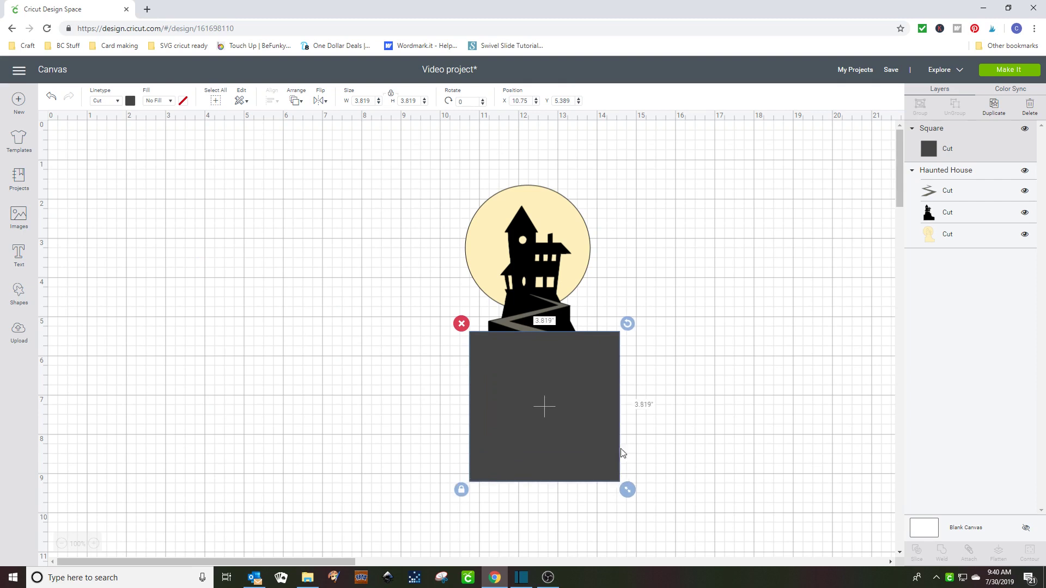
{"action": "left_click_drag", "start_coordinate": [404, 201], "coordinate": [541, 392]}
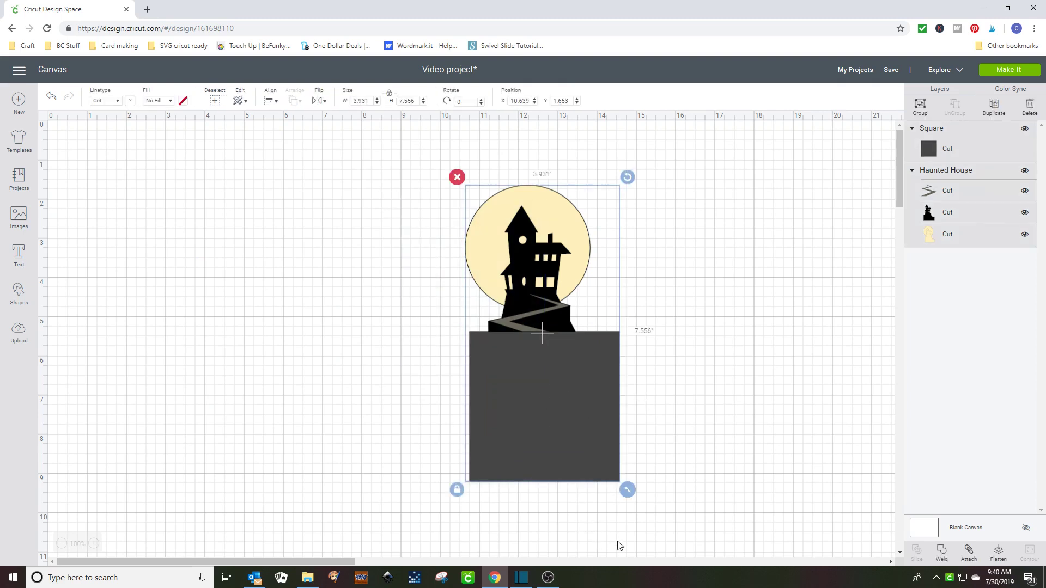
{"action": "left_click", "coordinate": [711, 424]}
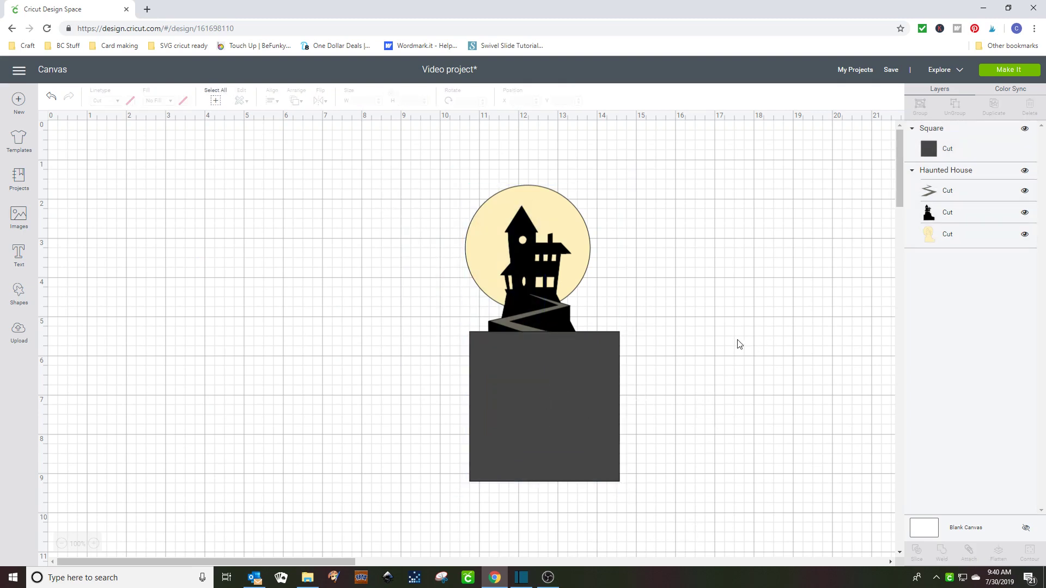
{"action": "left_click_drag", "start_coordinate": [520, 422], "coordinate": [514, 487]}
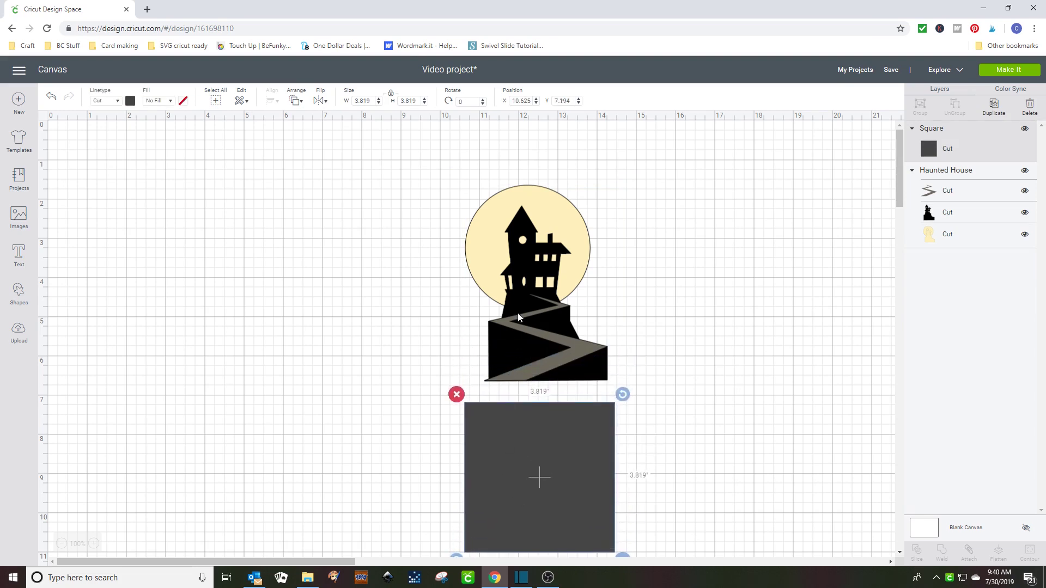
Step: Duplicate the haunted house three times and spread the copies in a row
{"action": "left_click_drag", "start_coordinate": [517, 313], "coordinate": [206, 300]}
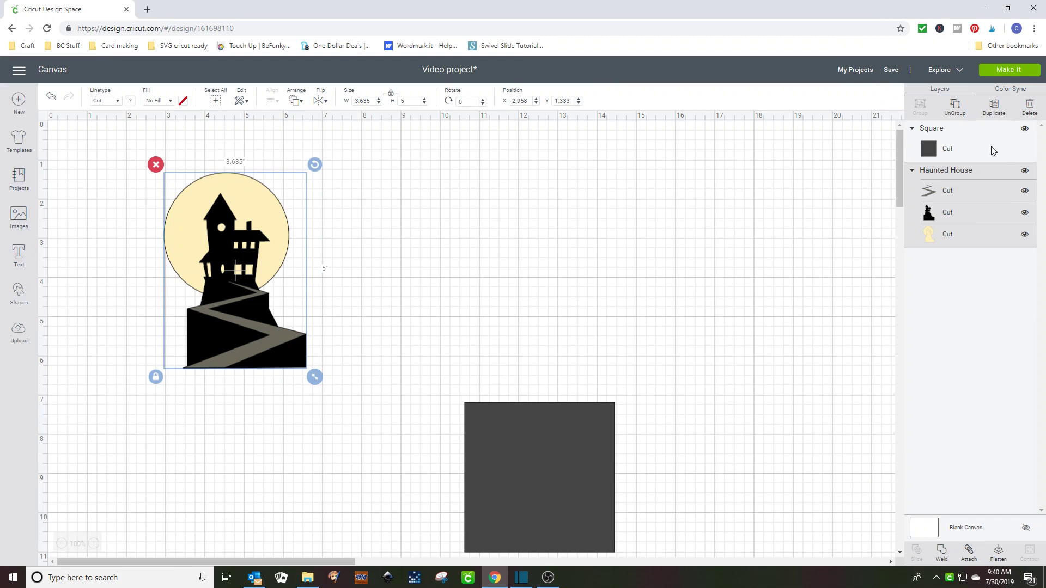
{"action": "left_click", "coordinate": [995, 109]}
{"action": "left_click", "coordinate": [994, 109]}
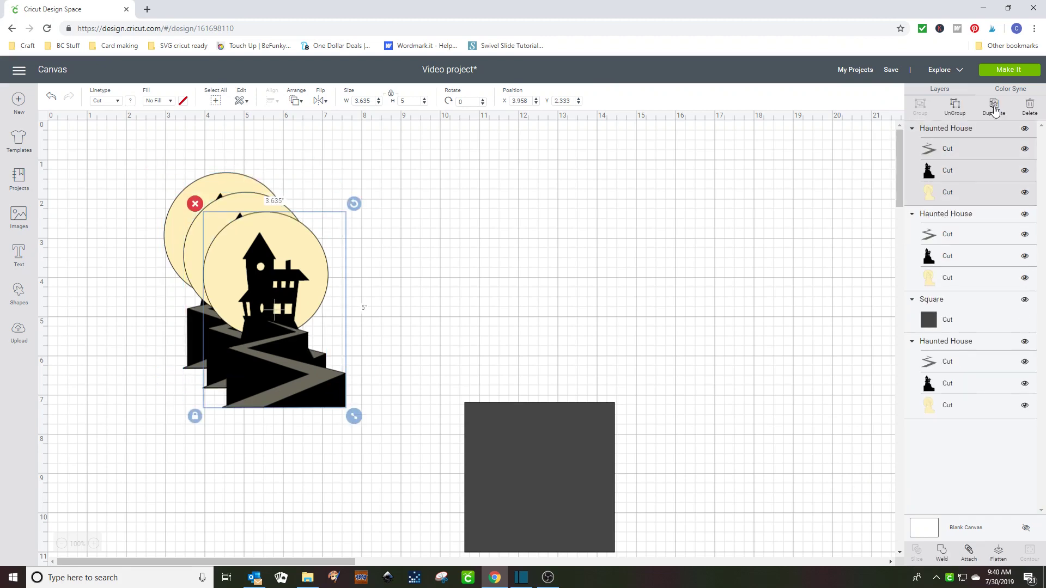
{"action": "left_click", "coordinate": [995, 109]}
{"action": "left_click_drag", "start_coordinate": [275, 299], "coordinate": [739, 242]}
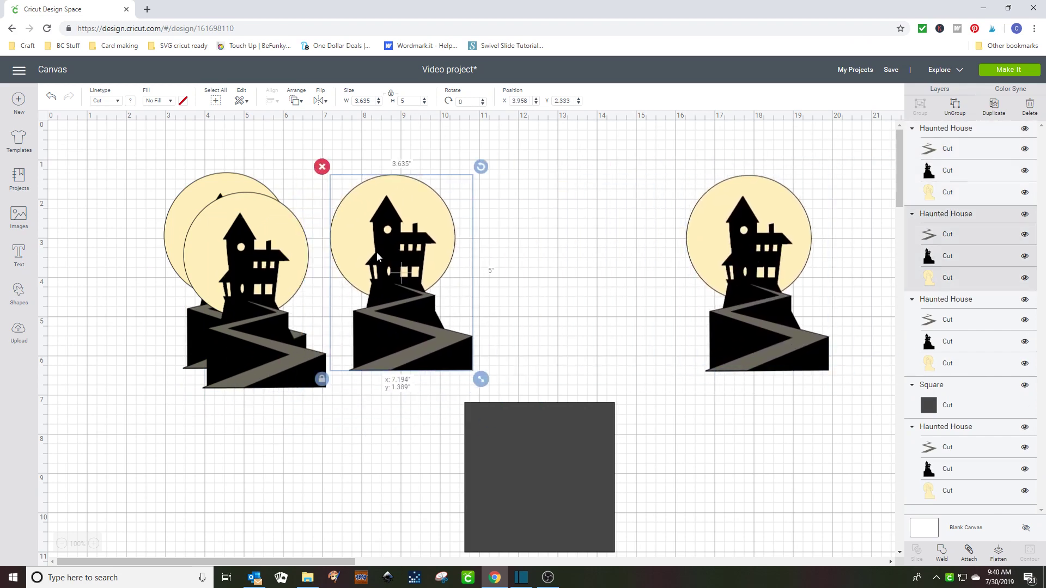
{"action": "left_click_drag", "start_coordinate": [256, 265], "coordinate": [568, 246]}
{"action": "left_click", "coordinate": [230, 240]}
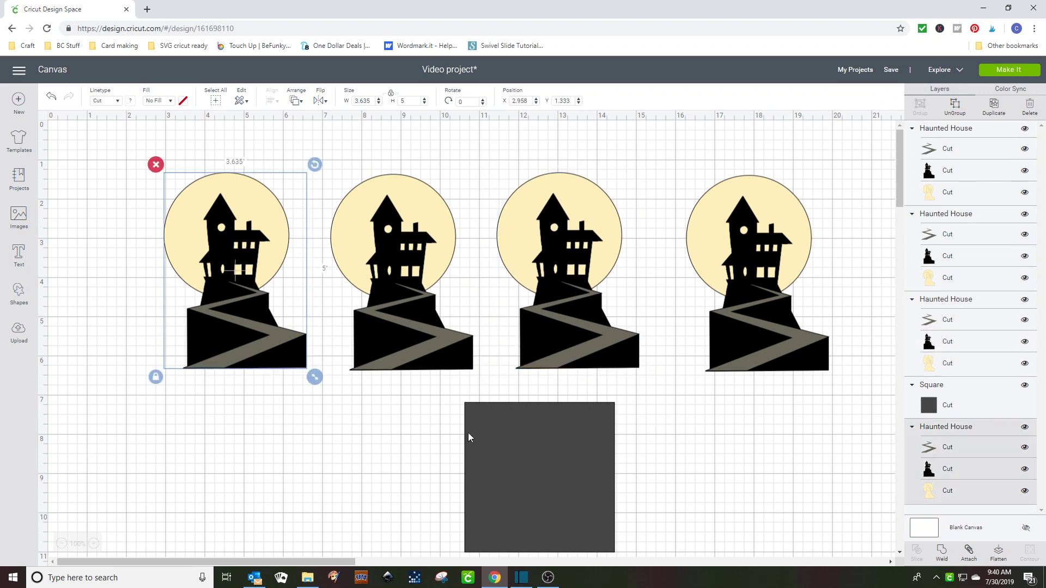
Step: Hide the fourth copy's silhouette and road and cover the moon's base with the square
{"action": "left_click", "coordinate": [1024, 173]}
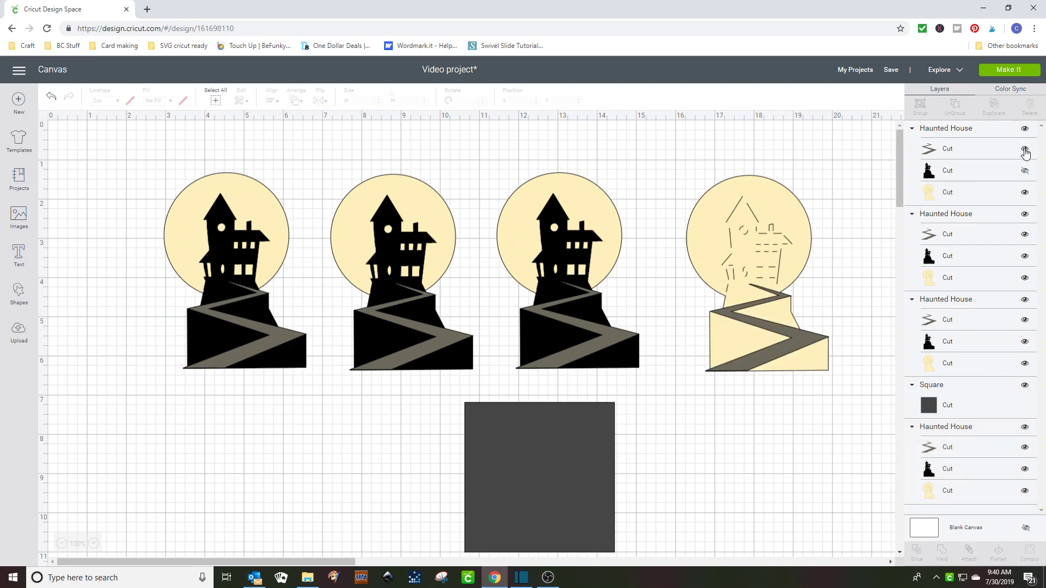
{"action": "left_click", "coordinate": [1024, 150]}
{"action": "left_click_drag", "start_coordinate": [539, 467], "coordinate": [771, 361]}
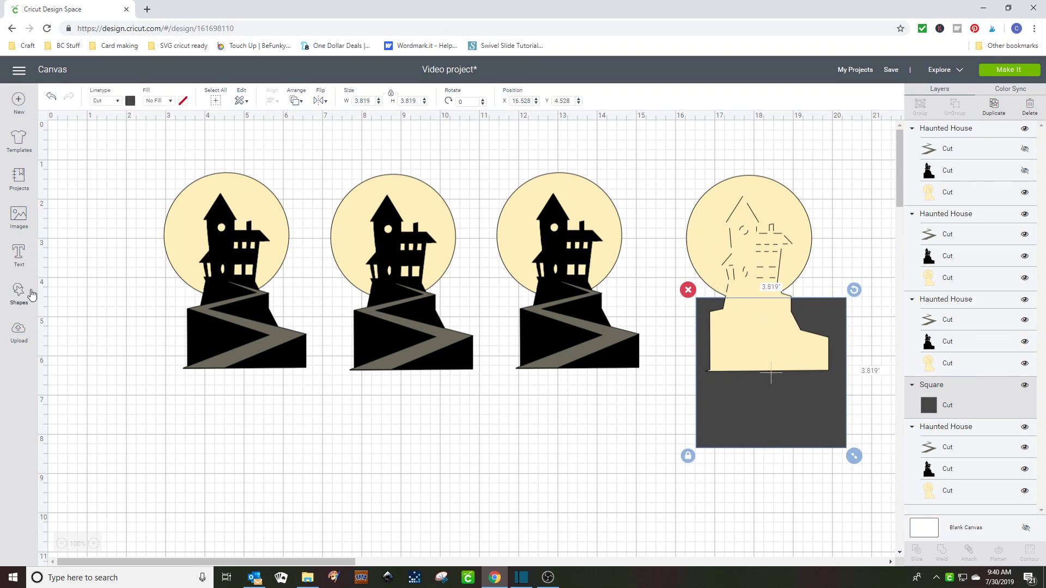
{"action": "left_click_drag", "start_coordinate": [677, 148], "coordinate": [770, 347]}
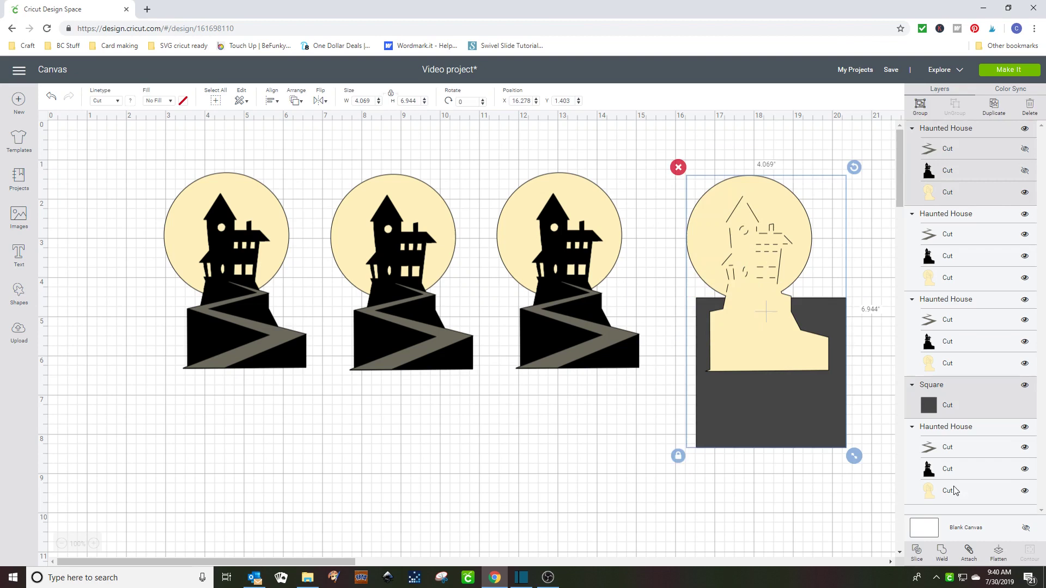
Step: Slice the moon with the square and delete the square and lower scraps
{"action": "left_click", "coordinate": [917, 551]}
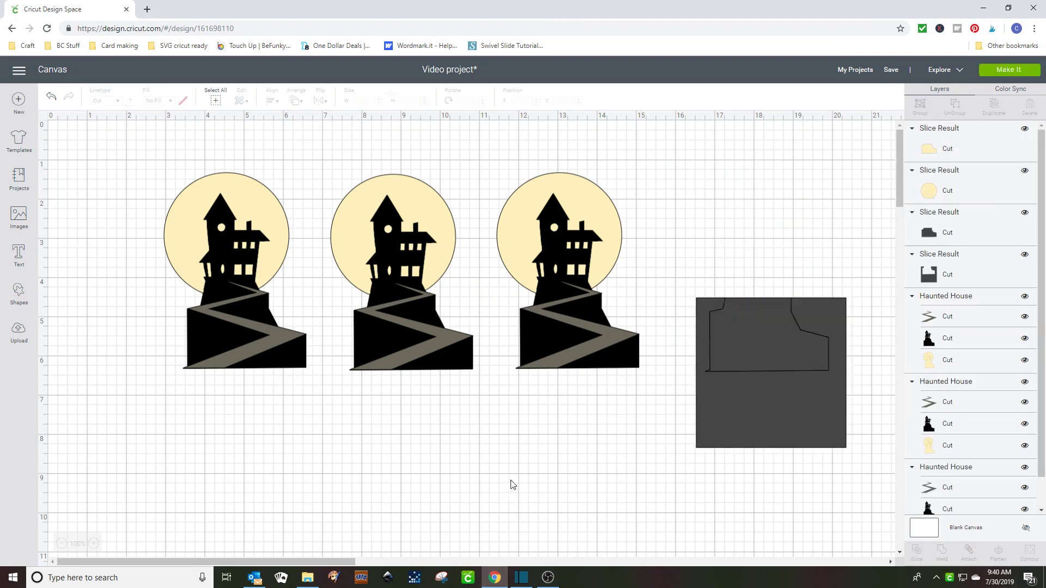
{"action": "left_click_drag", "start_coordinate": [724, 420], "coordinate": [639, 470]}
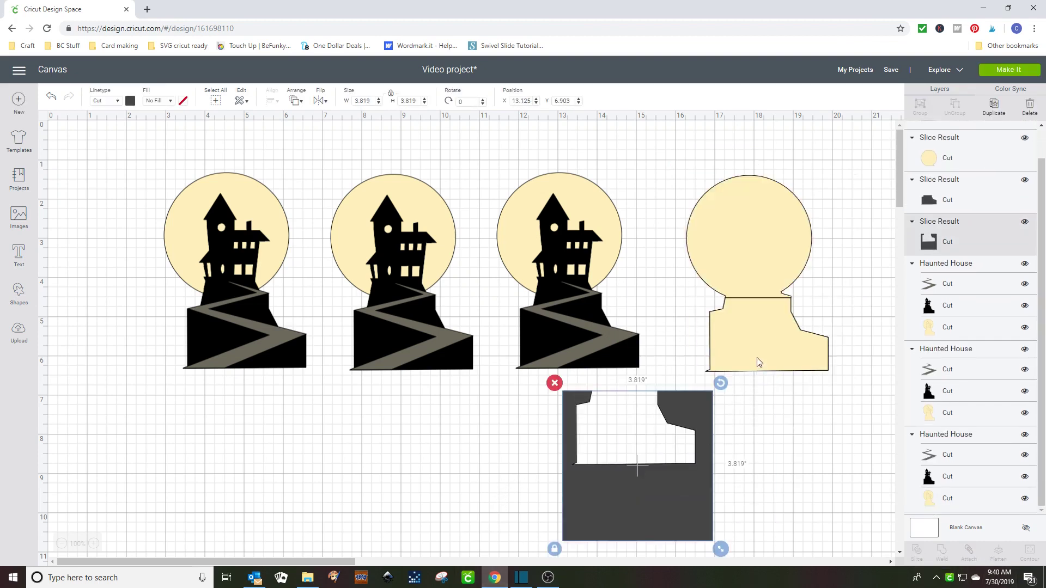
{"action": "left_click_drag", "start_coordinate": [757, 358], "coordinate": [640, 479]}
{"action": "key", "text": "Delete"}
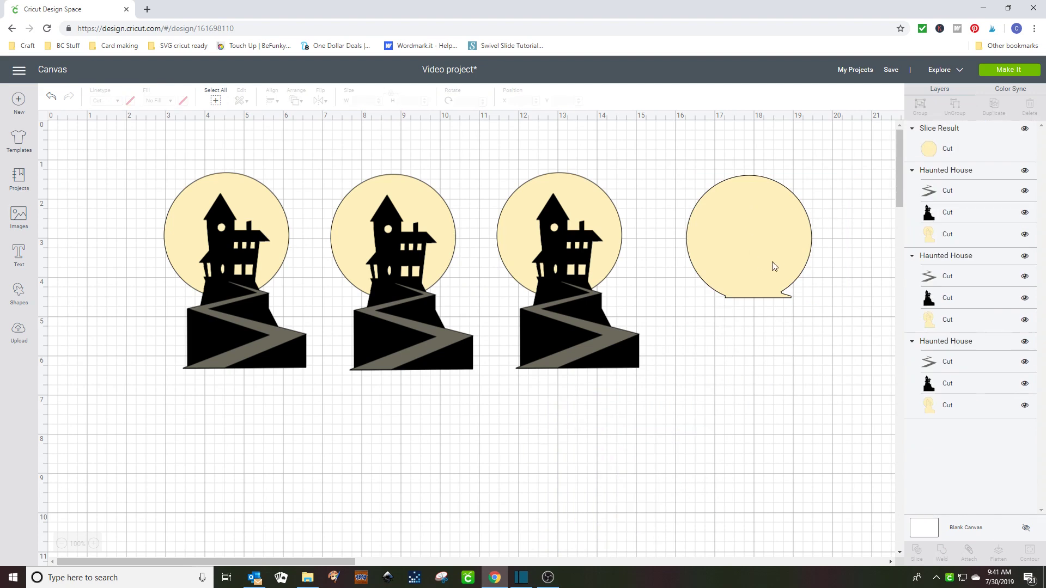
Step: Hide the third house's road and moon and add a square beneath it
{"action": "left_click", "coordinate": [574, 279]}
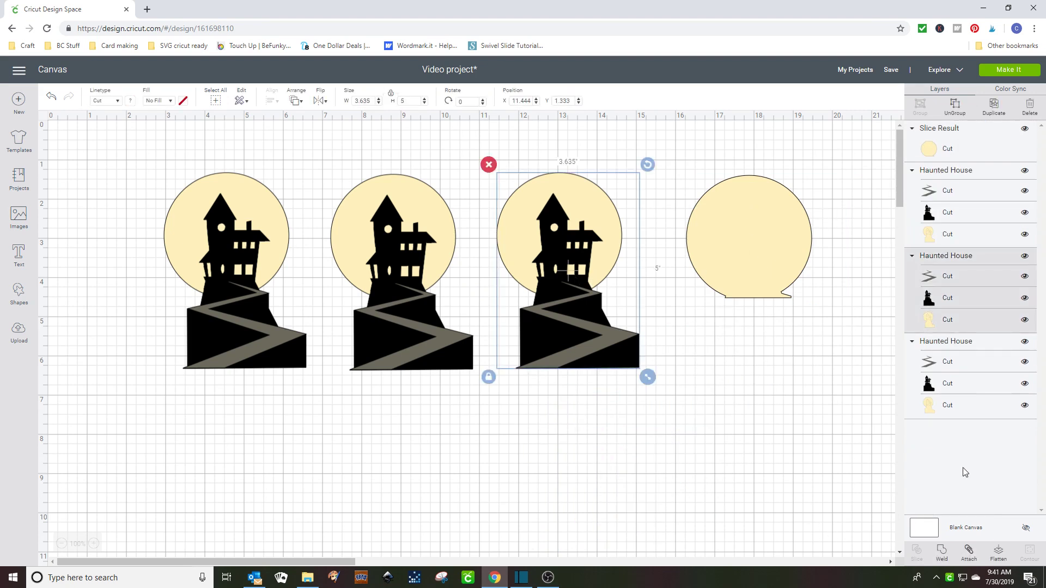
{"action": "left_click", "coordinate": [1024, 276]}
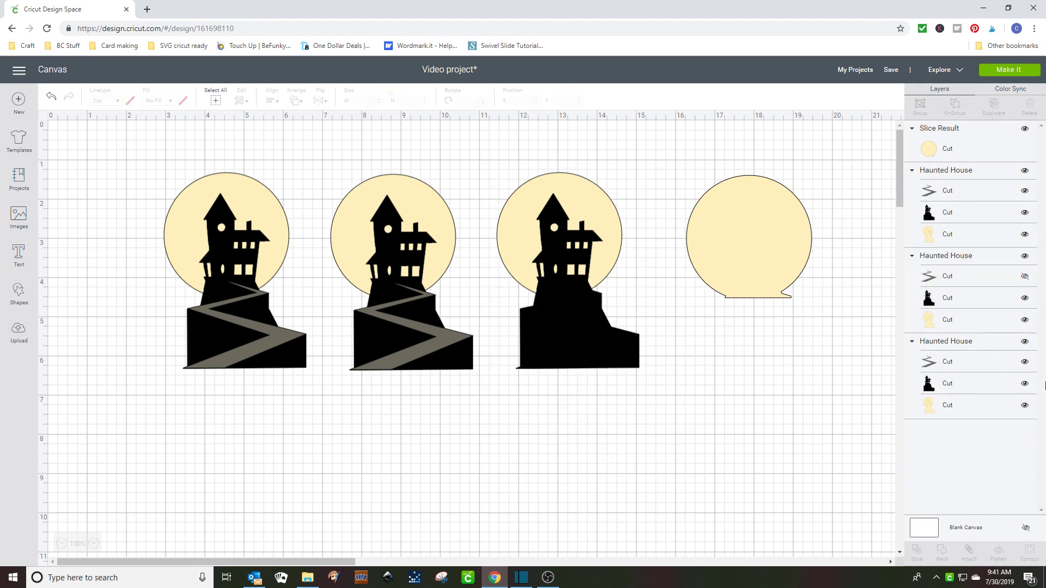
{"action": "left_click", "coordinate": [1024, 319]}
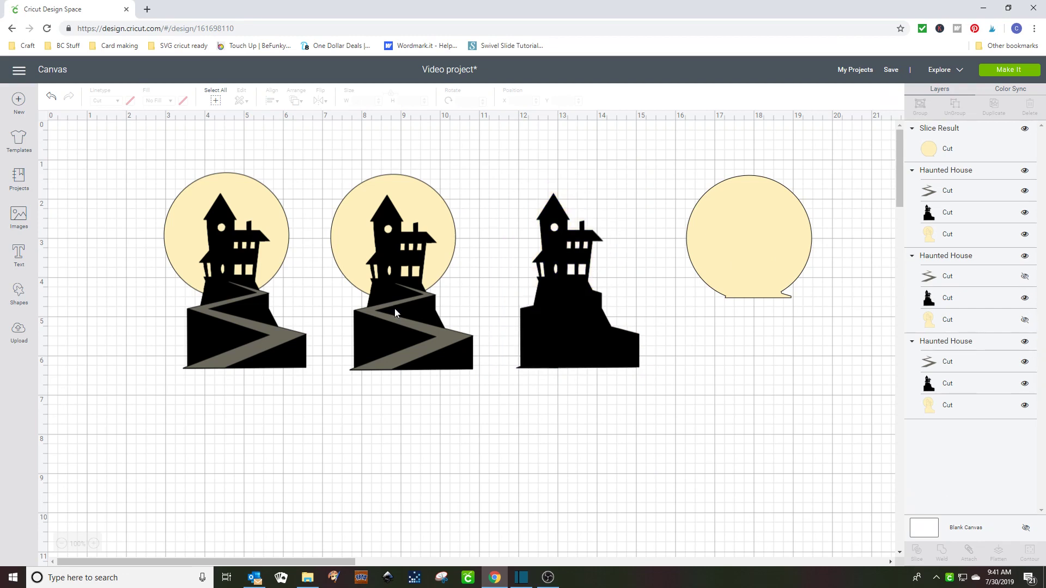
{"action": "left_click", "coordinate": [18, 293]}
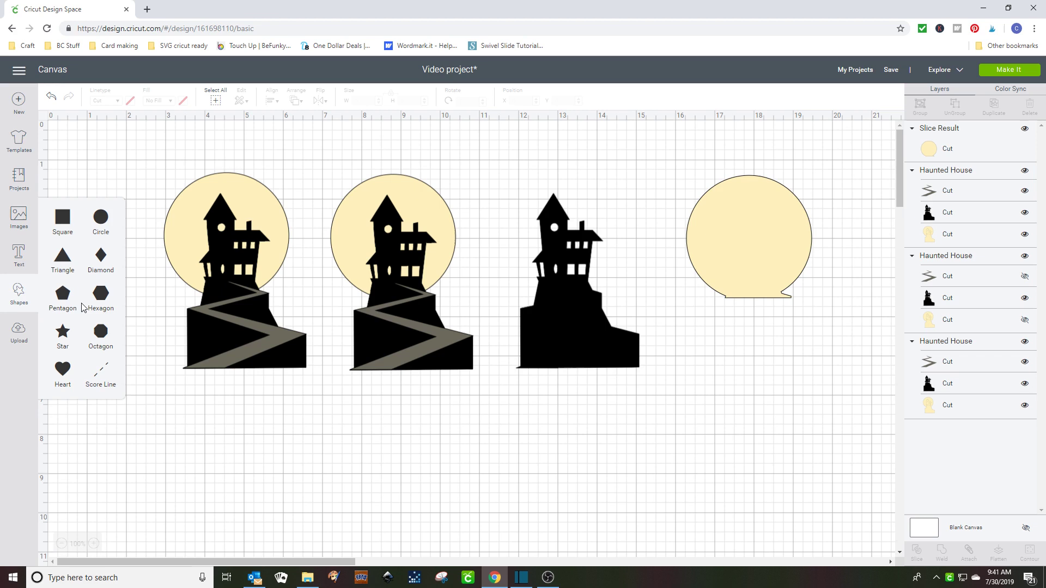
{"action": "left_click", "coordinate": [62, 219]}
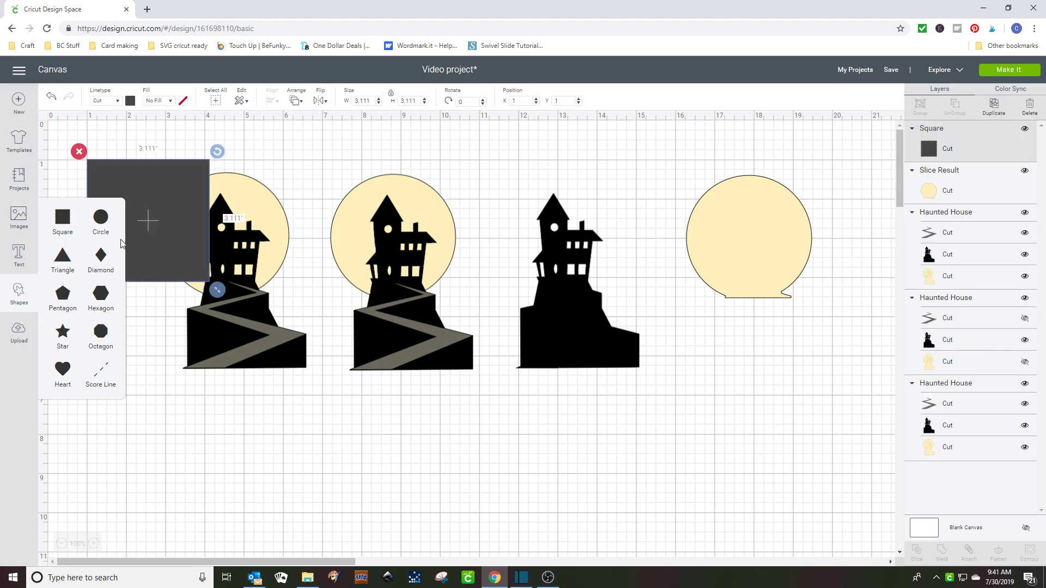
{"action": "left_click_drag", "start_coordinate": [152, 242], "coordinate": [578, 405]}
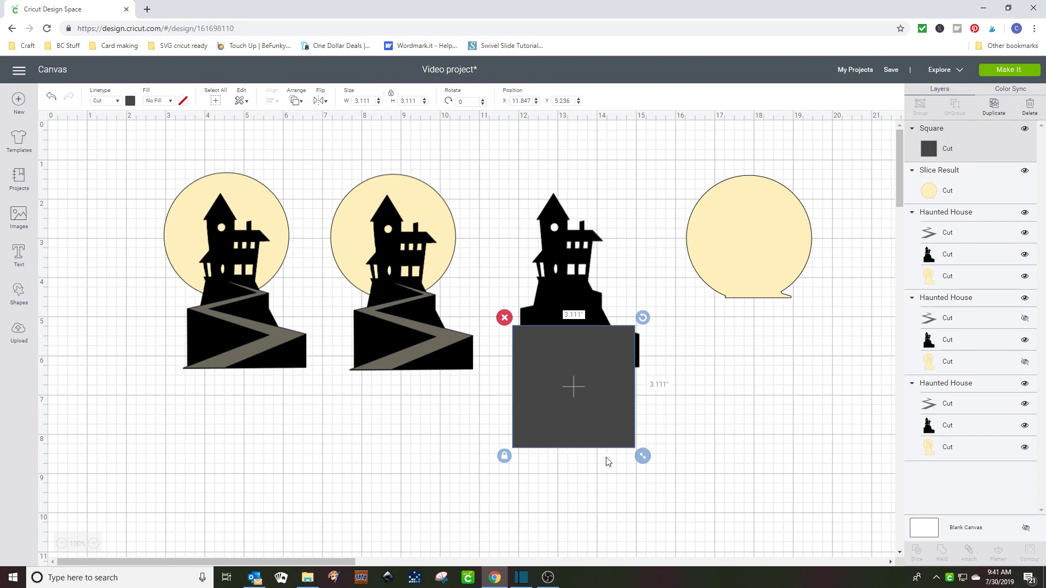
Step: Resize the square to 3.75 × 3.028 over the house base and slice the house with it
{"action": "left_click", "coordinate": [503, 457]}
{"action": "left_click_drag", "start_coordinate": [643, 456], "coordinate": [670, 455]}
{"action": "left_click_drag", "start_coordinate": [608, 427], "coordinate": [604, 424]}
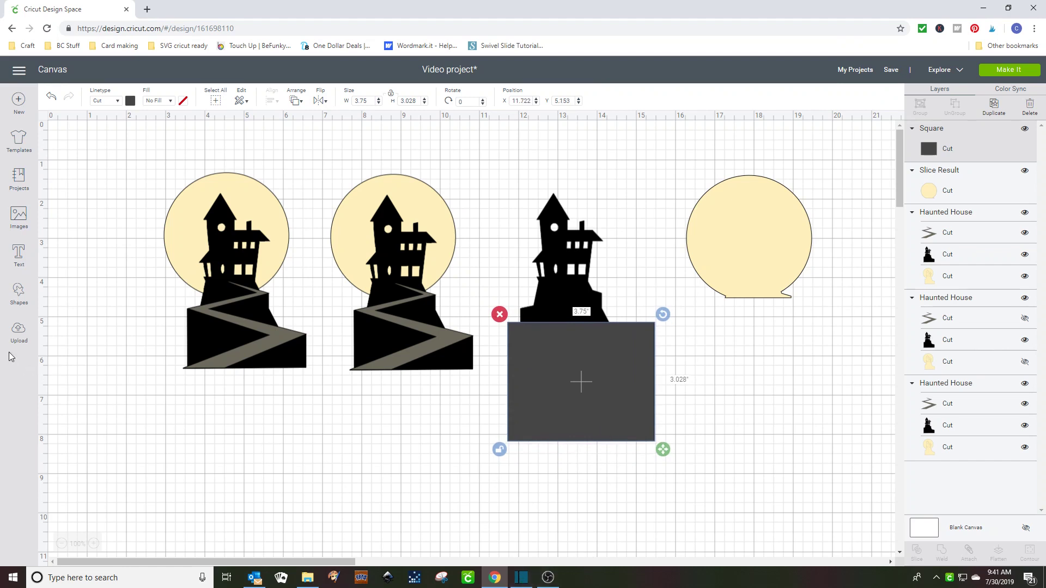
{"action": "left_click_drag", "start_coordinate": [518, 240], "coordinate": [612, 365]}
{"action": "left_click", "coordinate": [916, 551]}
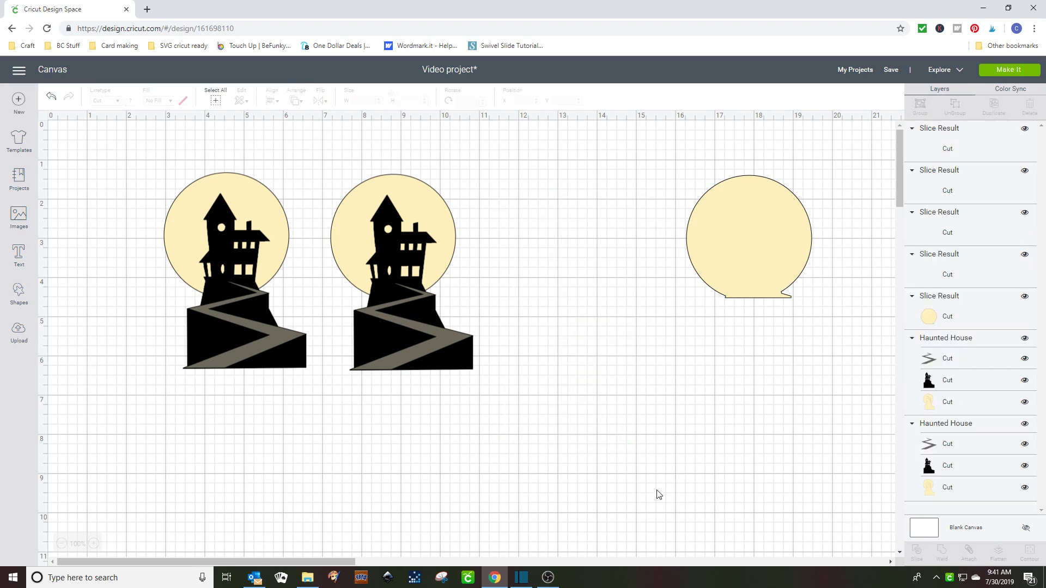
{"action": "left_click_drag", "start_coordinate": [597, 401], "coordinate": [428, 480]}
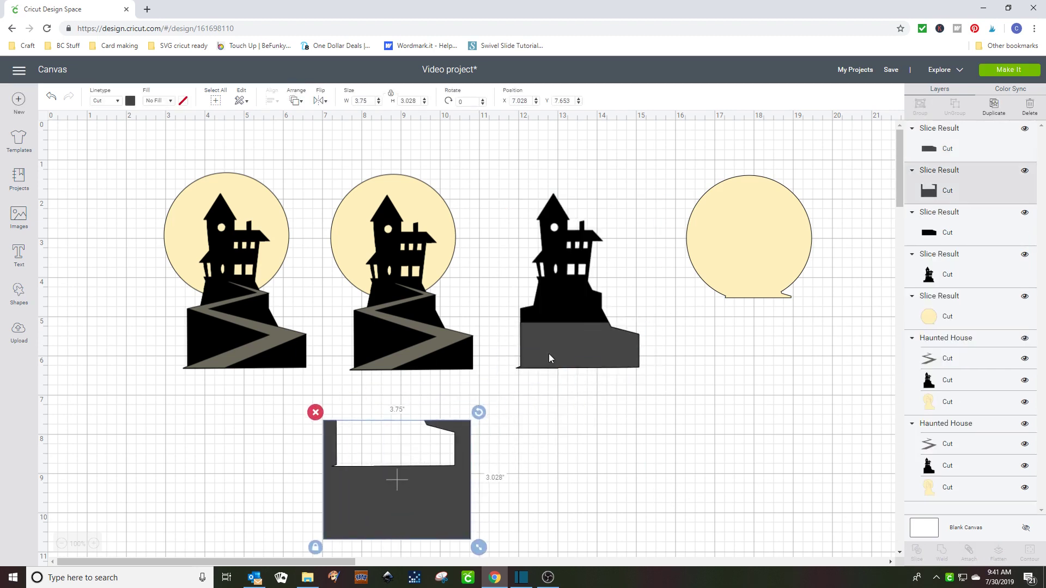
{"action": "left_click_drag", "start_coordinate": [549, 358], "coordinate": [378, 482]}
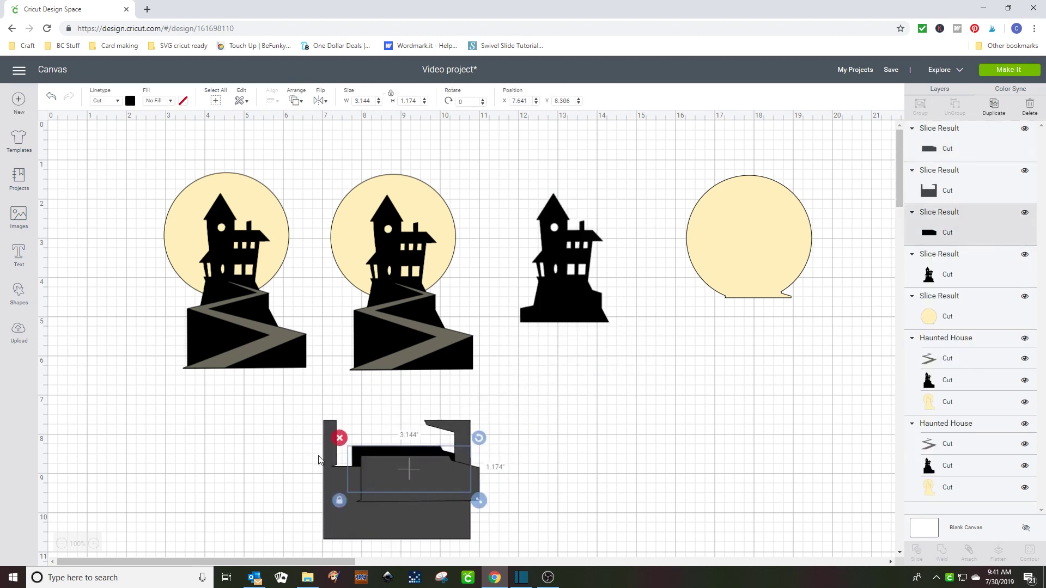
Step: Delete the grey scraps and set the sliced silhouette on the right moon
{"action": "left_click_drag", "start_coordinate": [248, 448], "coordinate": [450, 477]}
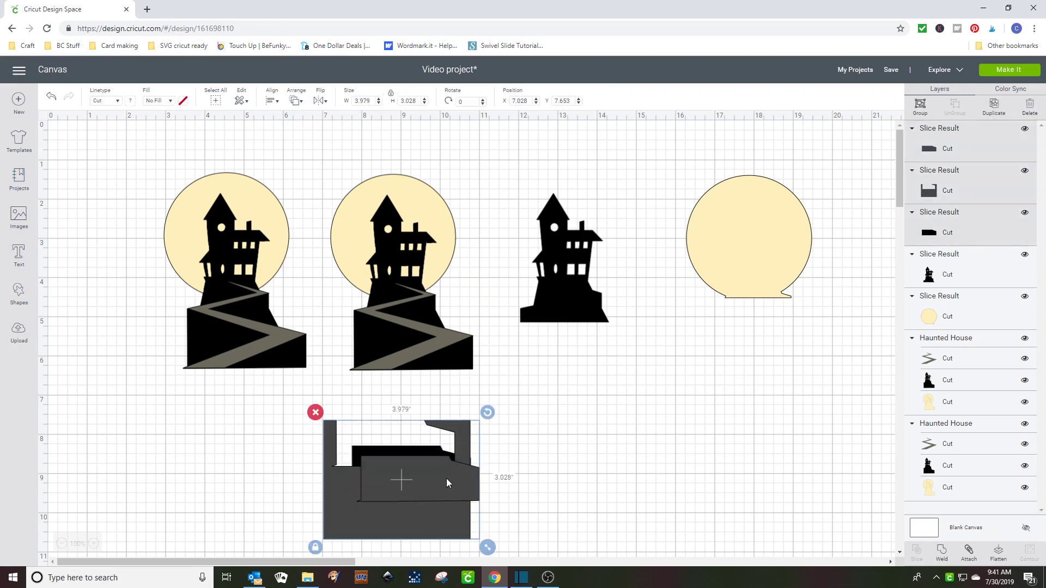
{"action": "key", "text": "Delete"}
{"action": "left_click_drag", "start_coordinate": [558, 296], "coordinate": [749, 301]}
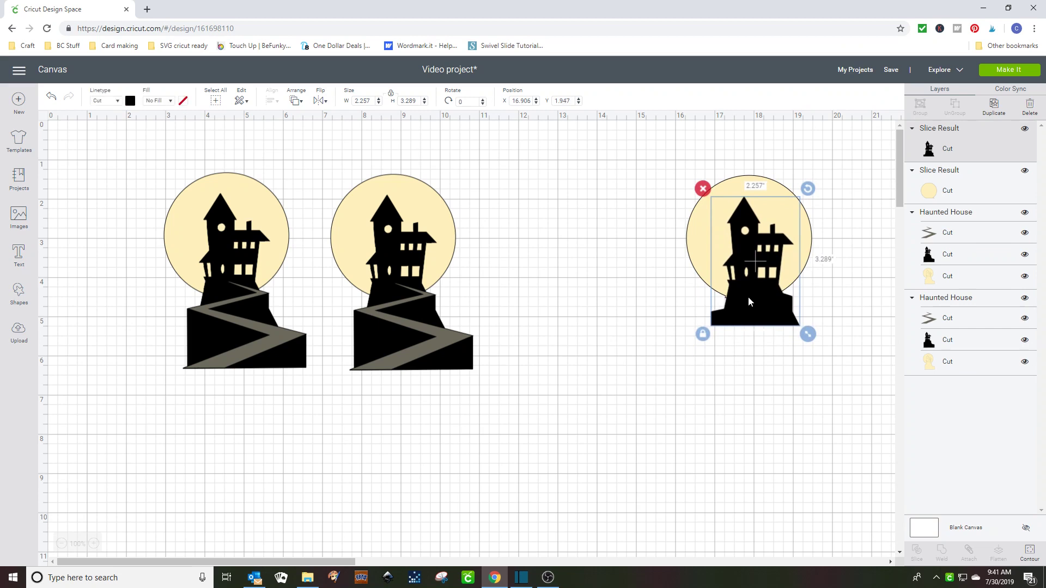
Step: Hide the middle design's silhouette and moon, leaving the road, and add a square below it
{"action": "left_click", "coordinate": [382, 350]}
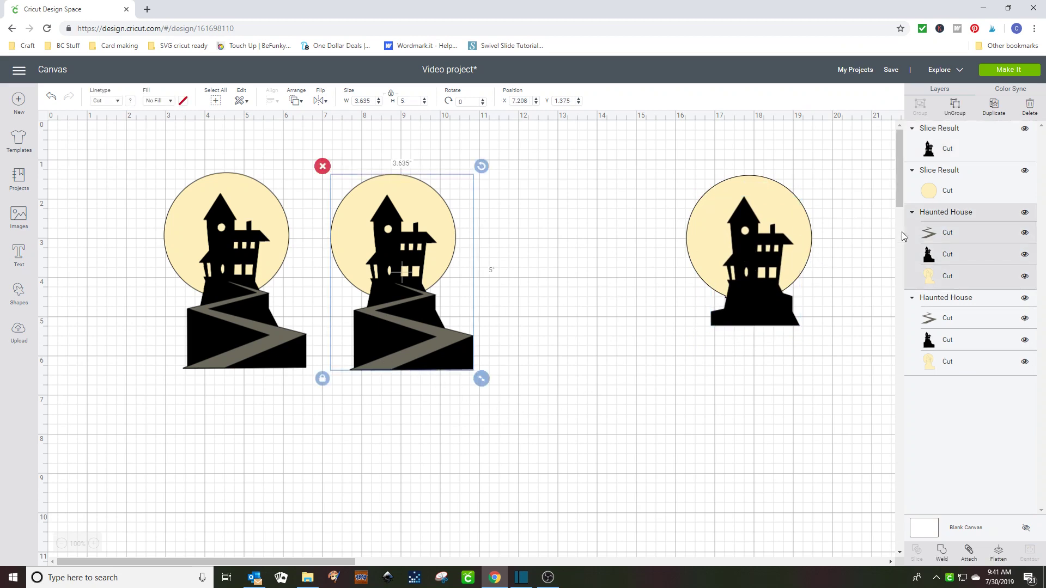
{"action": "left_click", "coordinate": [1025, 254]}
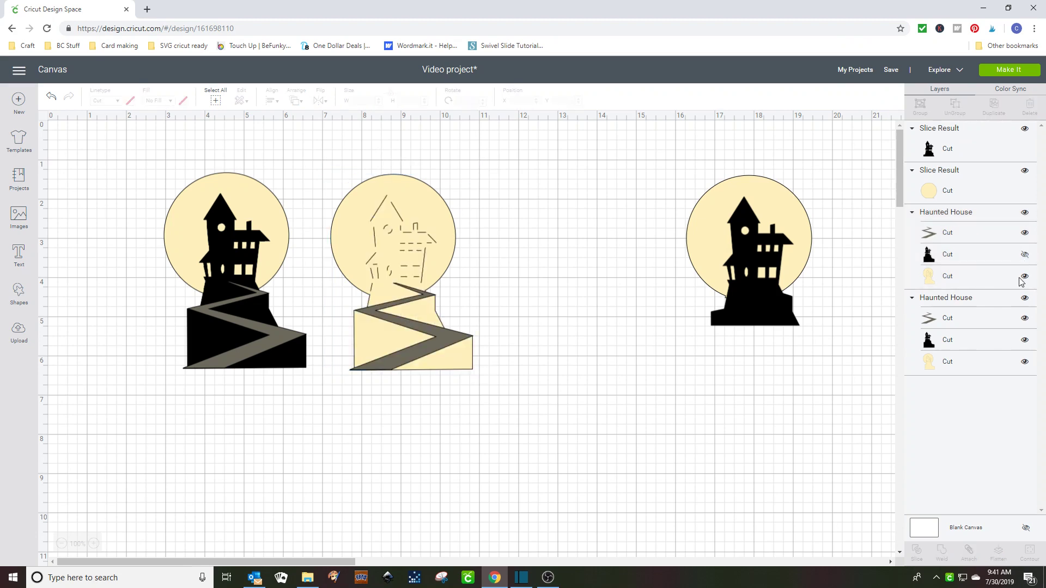
{"action": "left_click", "coordinate": [1018, 278]}
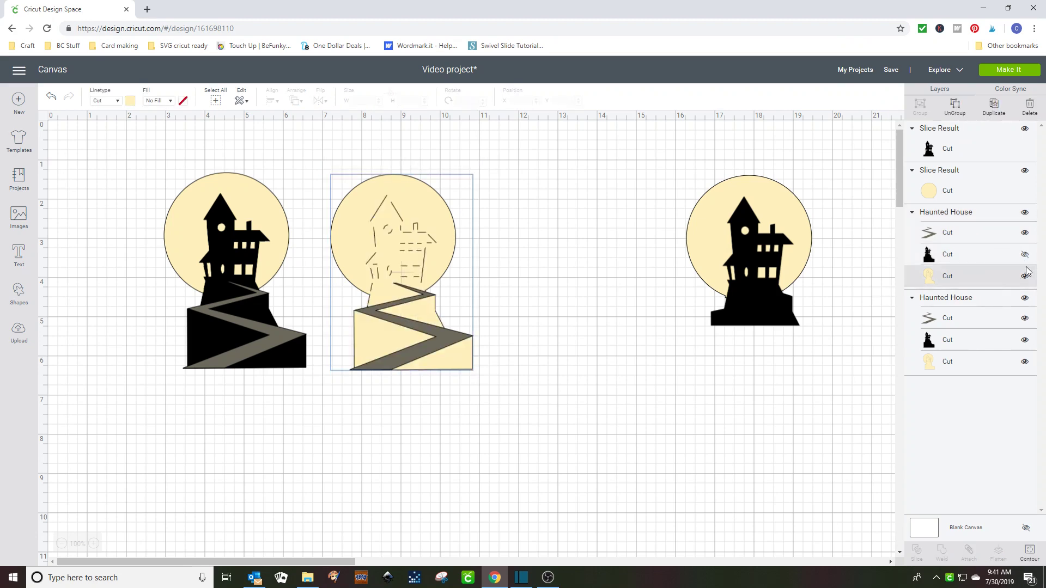
{"action": "left_click", "coordinate": [1024, 276]}
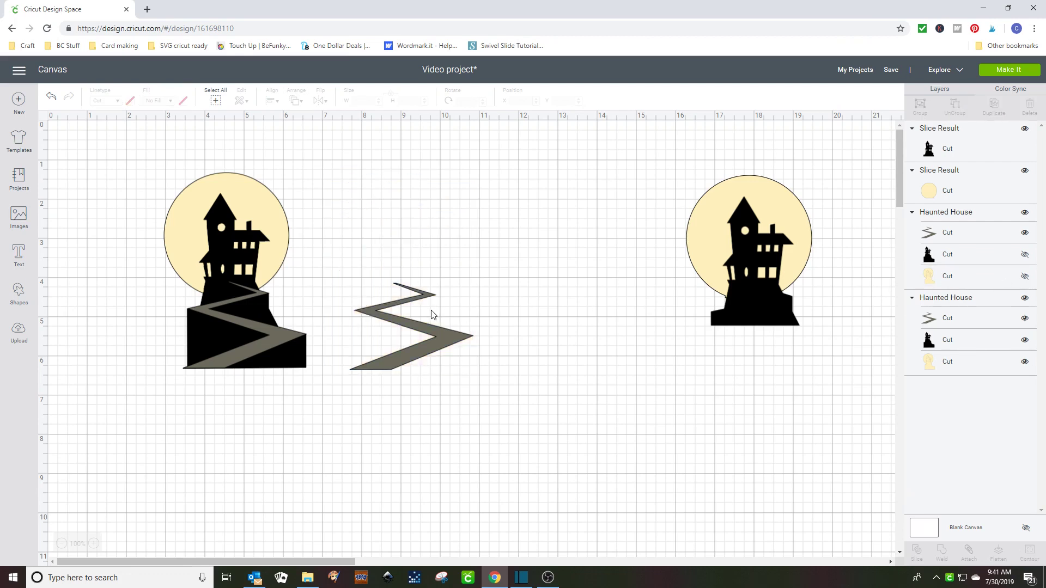
{"action": "left_click", "coordinate": [19, 294]}
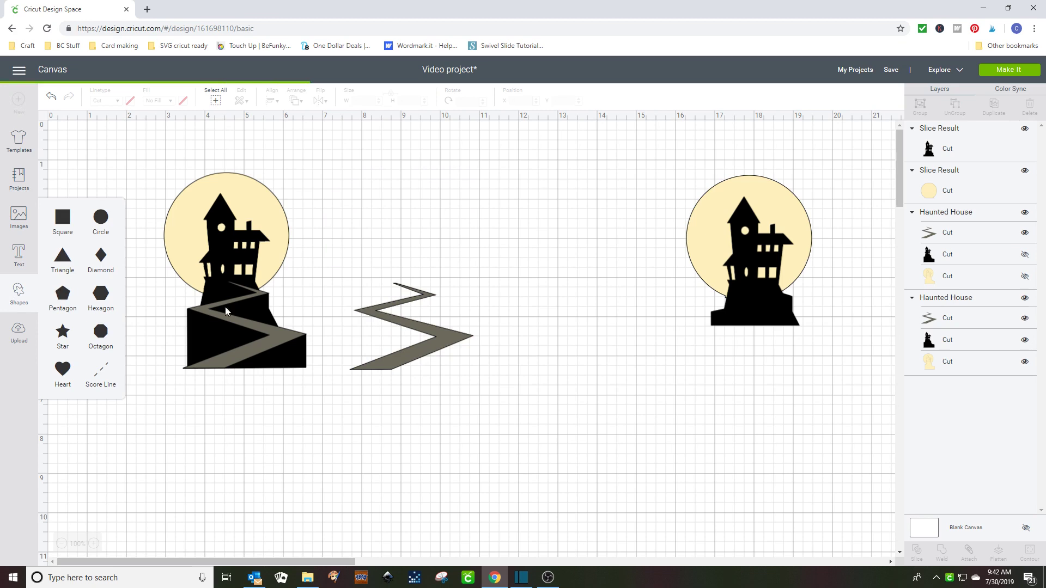
{"action": "left_click", "coordinate": [68, 219]}
{"action": "left_click_drag", "start_coordinate": [174, 245], "coordinate": [487, 469]}
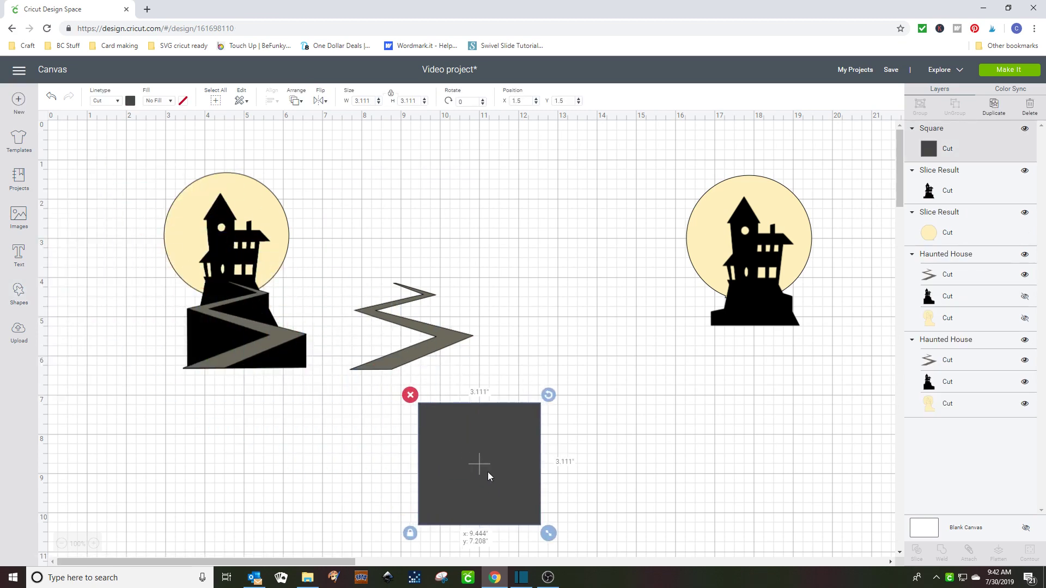
Step: Move the house silhouette beside the road and send it to the back
{"action": "left_click_drag", "start_coordinate": [776, 293], "coordinate": [412, 294]}
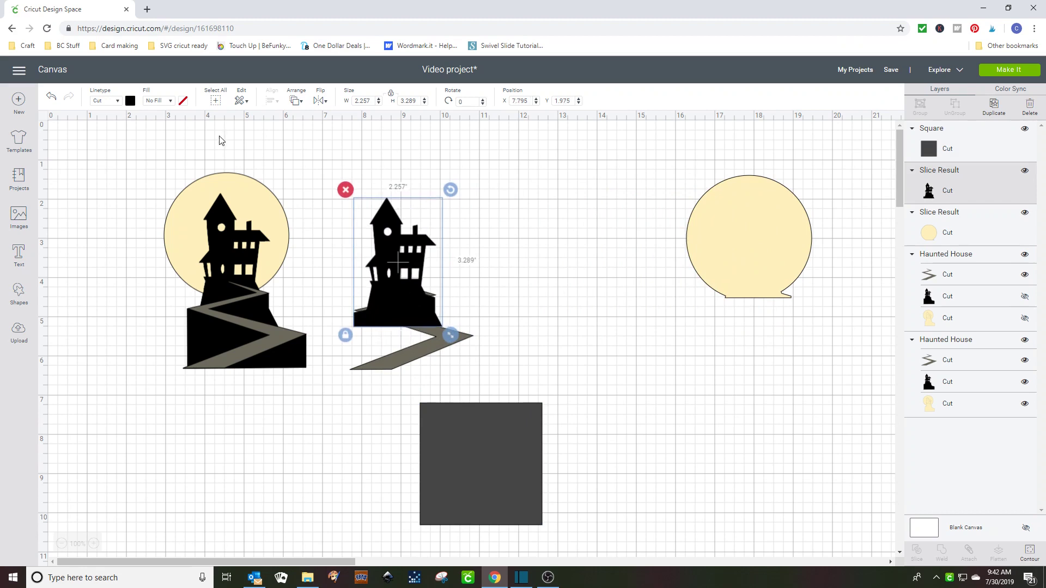
{"action": "left_click", "coordinate": [296, 100]}
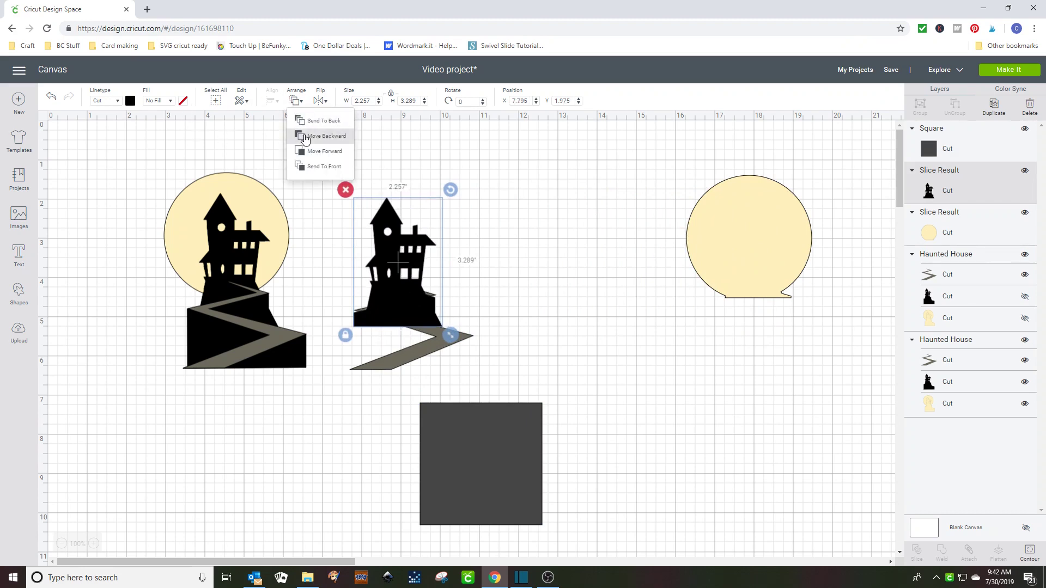
{"action": "left_click", "coordinate": [305, 126]}
{"action": "left_click_drag", "start_coordinate": [377, 256], "coordinate": [378, 252]}
Step: Stretch the square wider than tall under the road and return the silhouette to the moon
{"action": "left_click_drag", "start_coordinate": [468, 433], "coordinate": [393, 354]}
{"action": "left_click", "coordinate": [335, 455]}
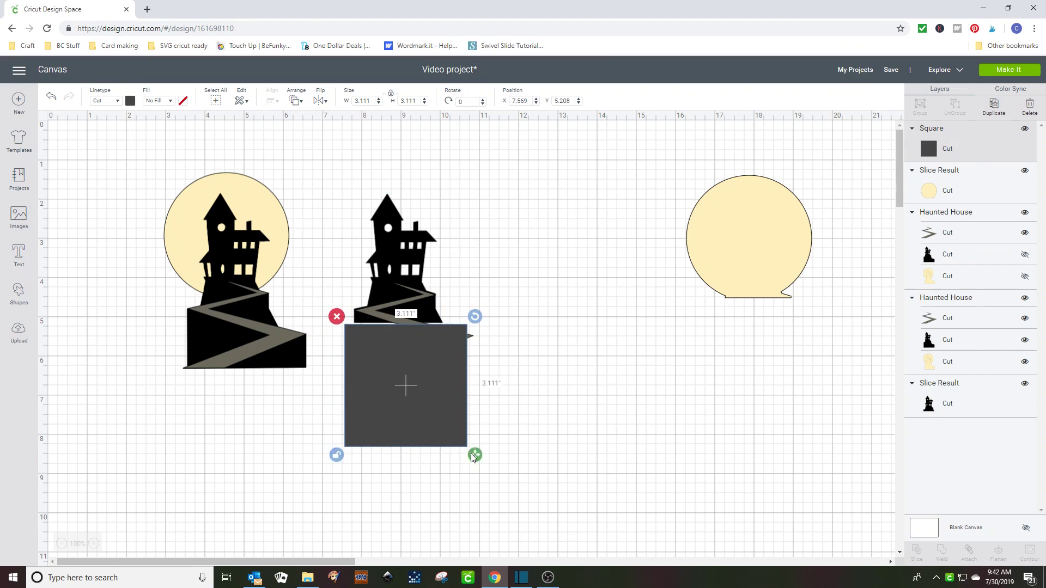
{"action": "left_click_drag", "start_coordinate": [474, 454], "coordinate": [510, 456]}
{"action": "left_click_drag", "start_coordinate": [414, 393], "coordinate": [412, 389]}
{"action": "left_click_drag", "start_coordinate": [396, 263], "coordinate": [742, 232]}
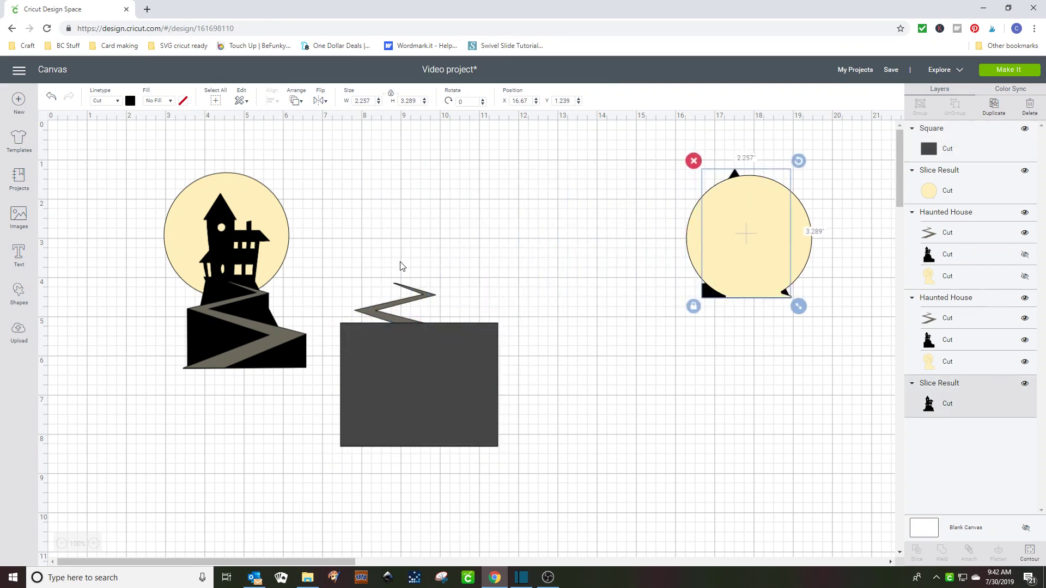
Step: Slice the road with the square, delete the scraps, and move the short road right
{"action": "left_click_drag", "start_coordinate": [365, 247], "coordinate": [430, 389]}
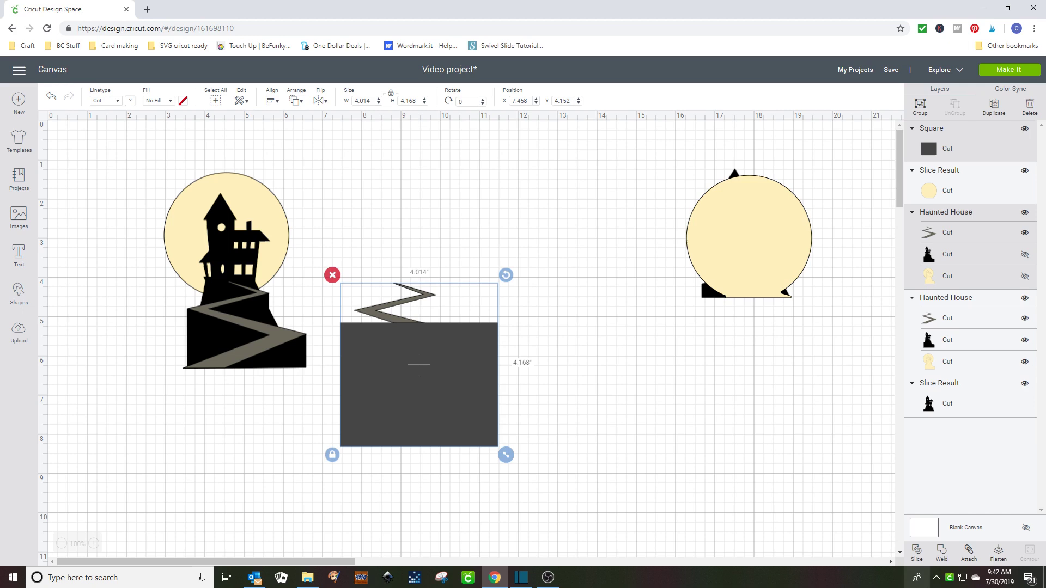
{"action": "left_click", "coordinate": [916, 551]}
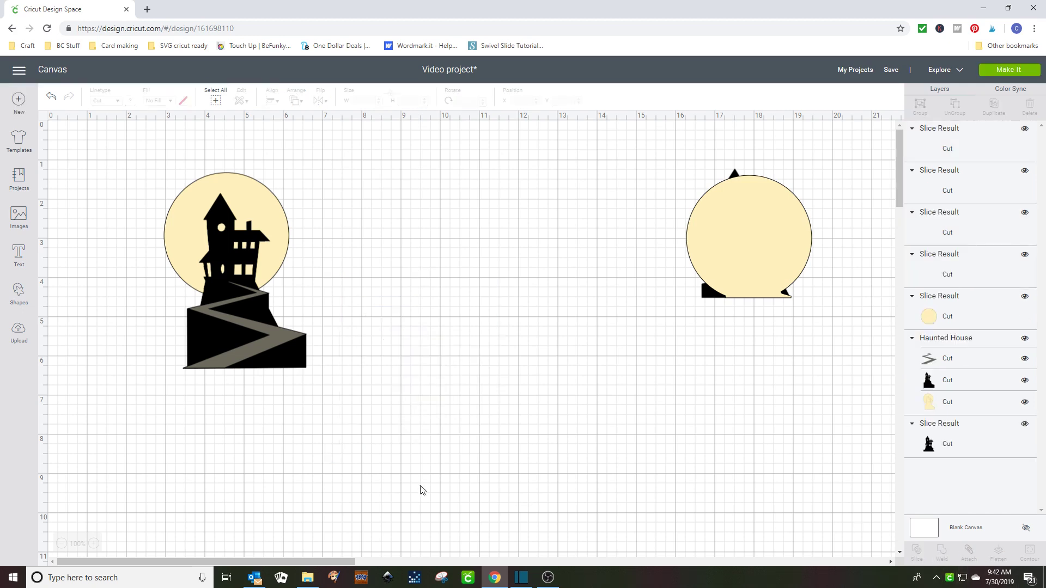
{"action": "left_click_drag", "start_coordinate": [423, 407], "coordinate": [412, 474]}
{"action": "left_click_drag", "start_coordinate": [431, 350], "coordinate": [418, 404]}
{"action": "left_click_drag", "start_coordinate": [250, 462], "coordinate": [500, 433]}
{"action": "key", "text": "Delete"}
{"action": "left_click", "coordinate": [405, 301]}
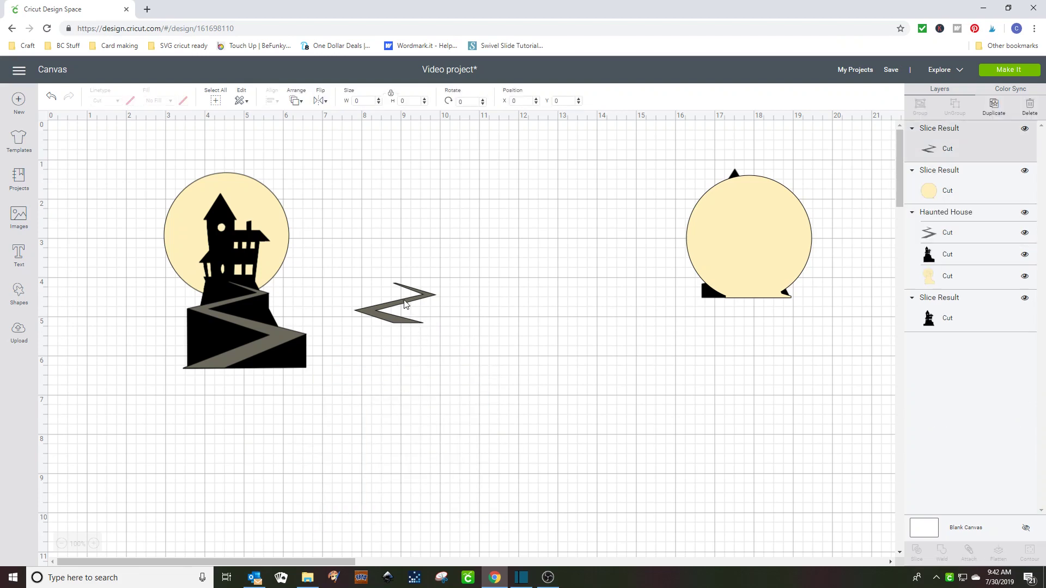
{"action": "left_click_drag", "start_coordinate": [404, 301], "coordinate": [680, 358]}
Step: Bring the house silhouette in front of the moon and position it on the moon
{"action": "left_click_drag", "start_coordinate": [726, 242], "coordinate": [574, 236]}
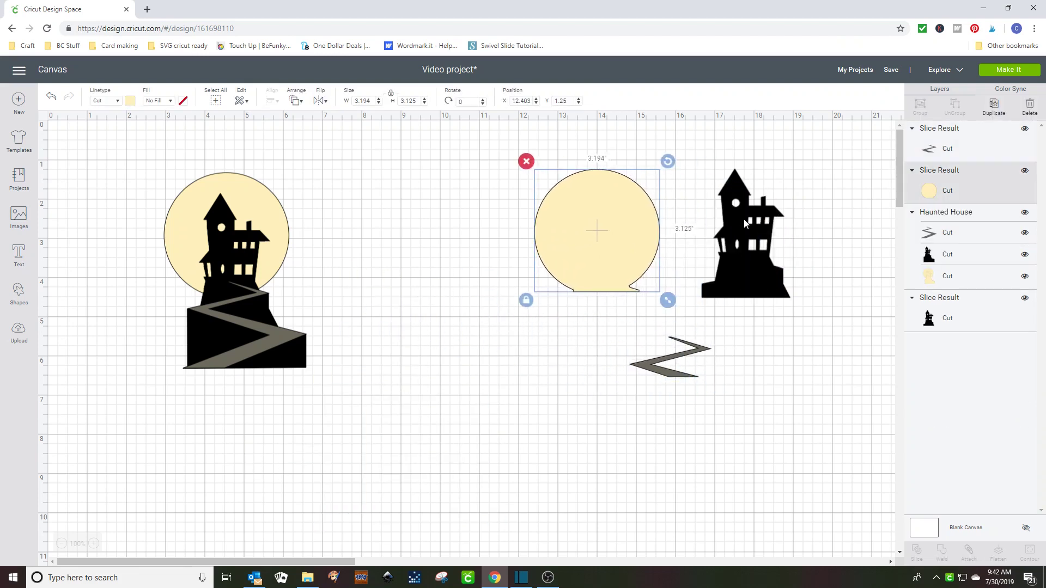
{"action": "left_click", "coordinate": [747, 225]}
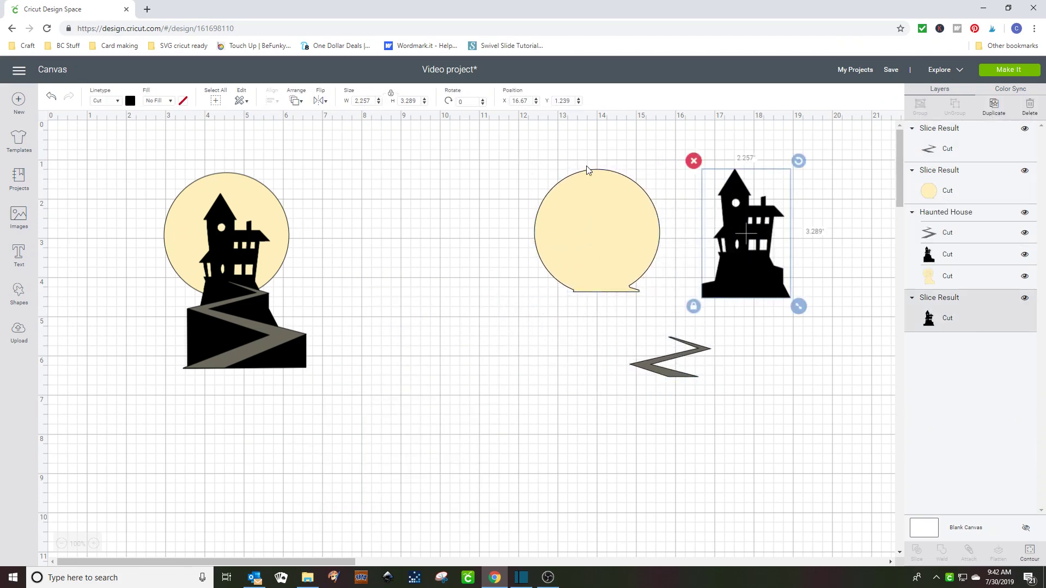
{"action": "left_click", "coordinate": [295, 101]}
{"action": "left_click", "coordinate": [312, 153]}
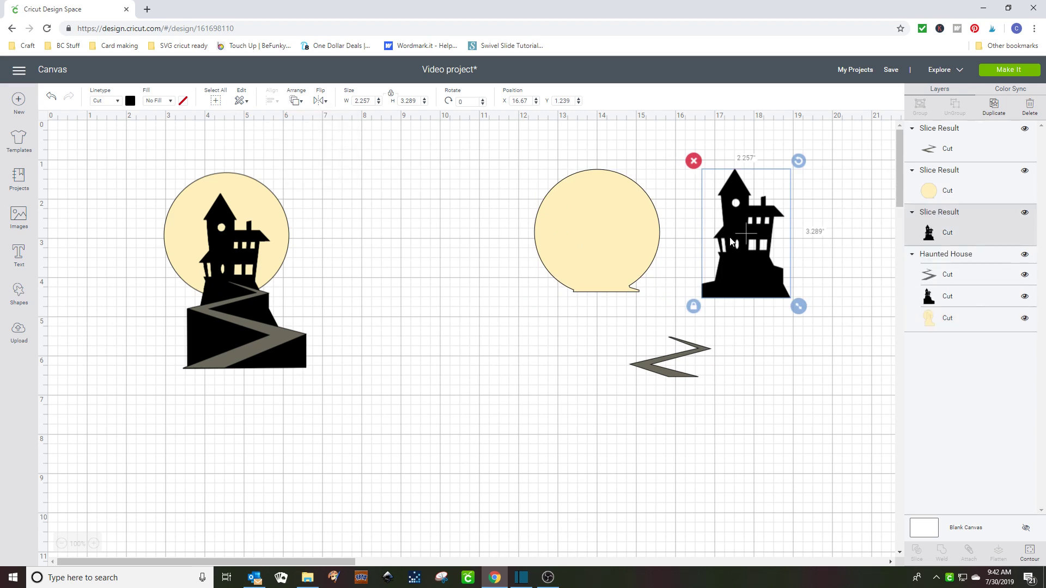
{"action": "left_click_drag", "start_coordinate": [739, 247], "coordinate": [630, 244]}
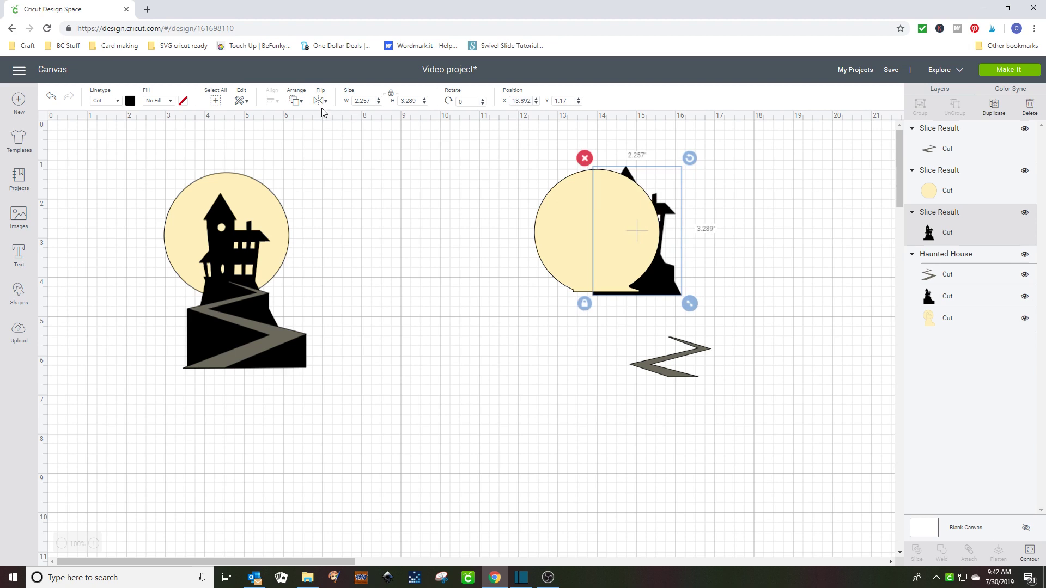
{"action": "left_click", "coordinate": [295, 100]}
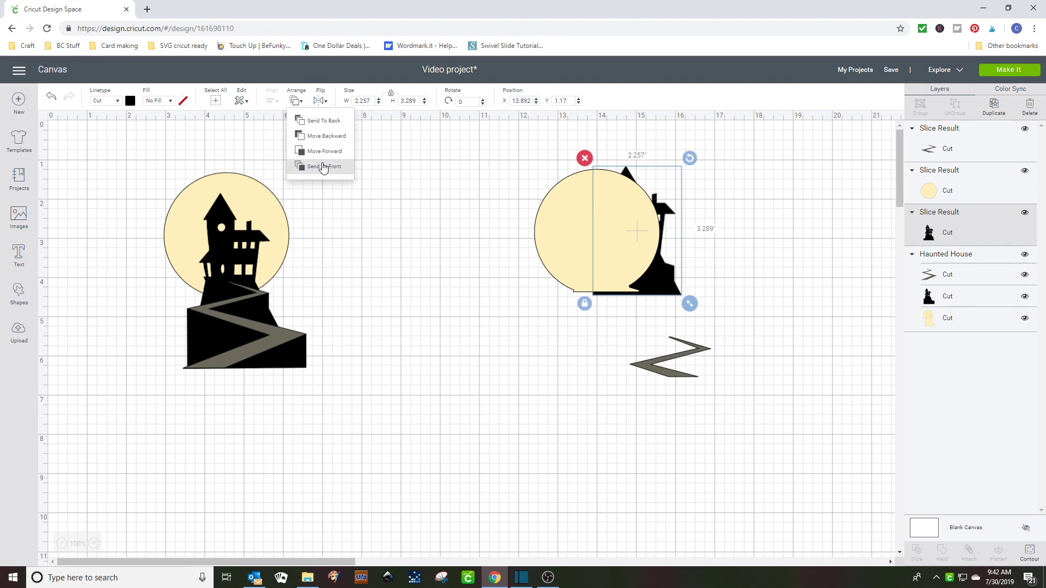
{"action": "left_click", "coordinate": [323, 166]}
{"action": "left_click_drag", "start_coordinate": [631, 246], "coordinate": [601, 275]}
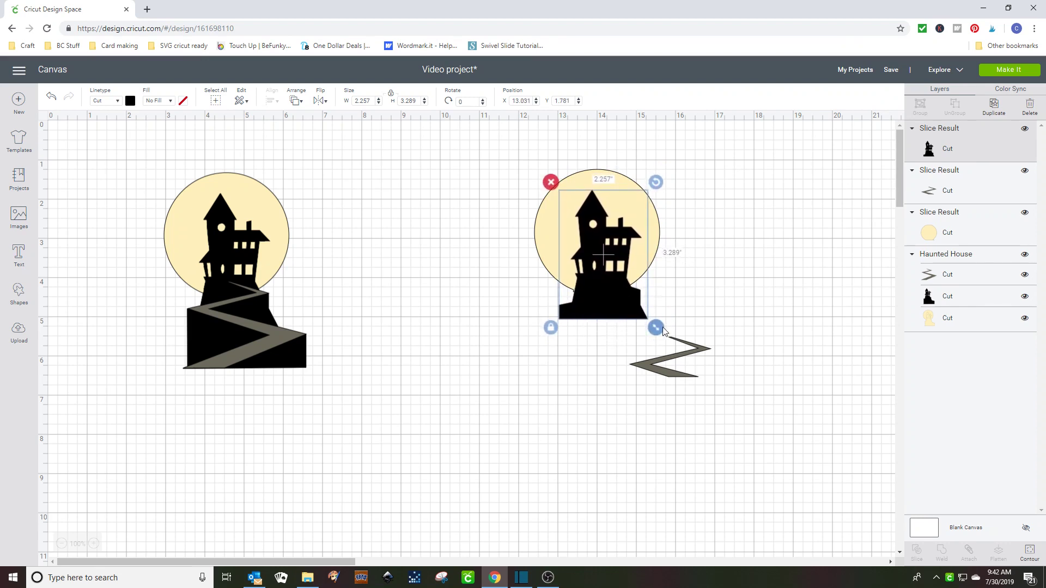
Step: Bring the short road to the front at the house's base and set the original design beside
{"action": "left_click", "coordinate": [677, 353]}
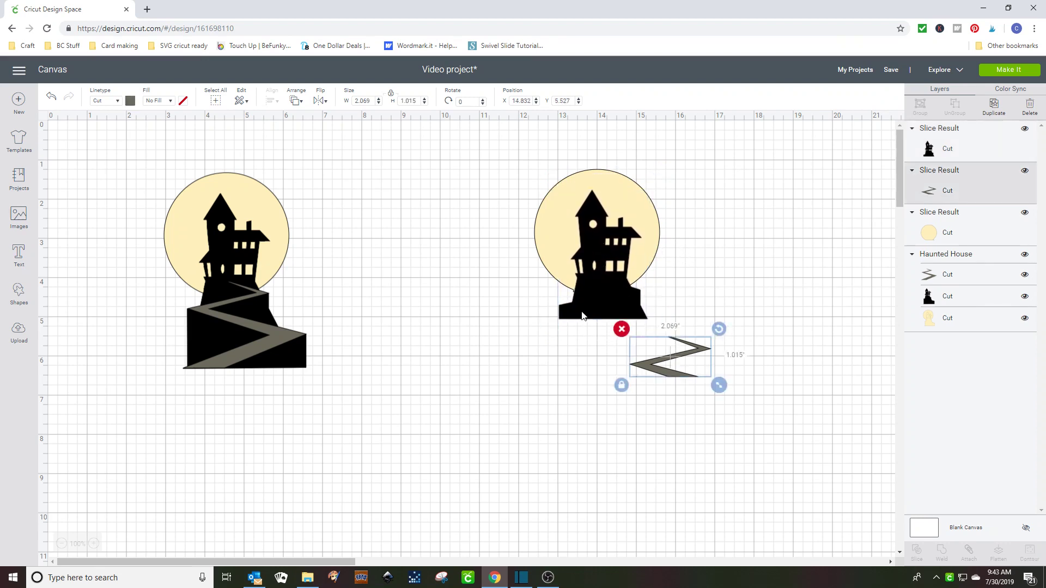
{"action": "left_click", "coordinate": [296, 100]}
{"action": "left_click", "coordinate": [314, 166]}
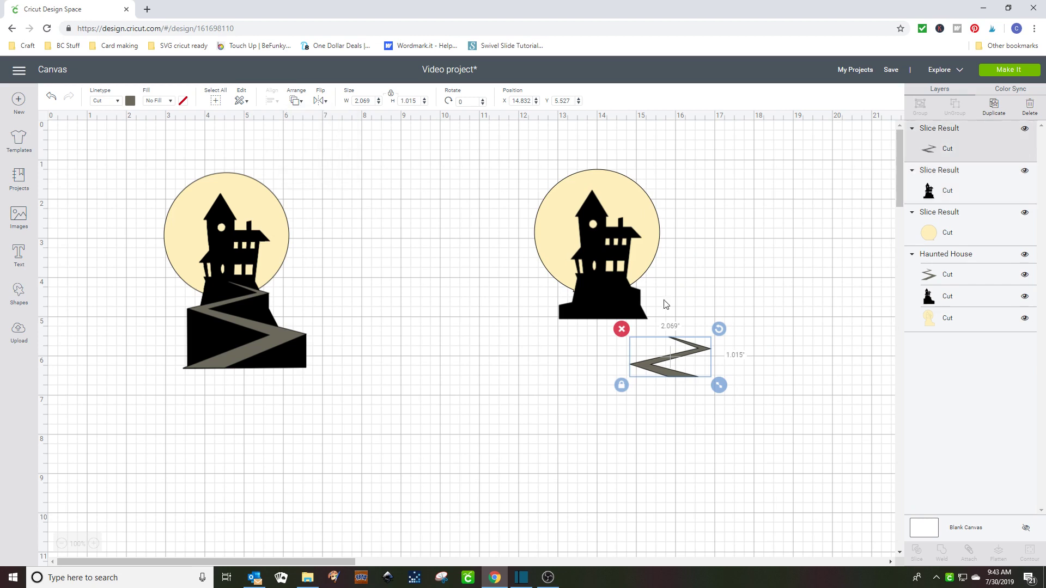
{"action": "left_click_drag", "start_coordinate": [703, 362], "coordinate": [576, 311]}
{"action": "left_click", "coordinate": [434, 351]}
{"action": "left_click_drag", "start_coordinate": [235, 347], "coordinate": [429, 344]}
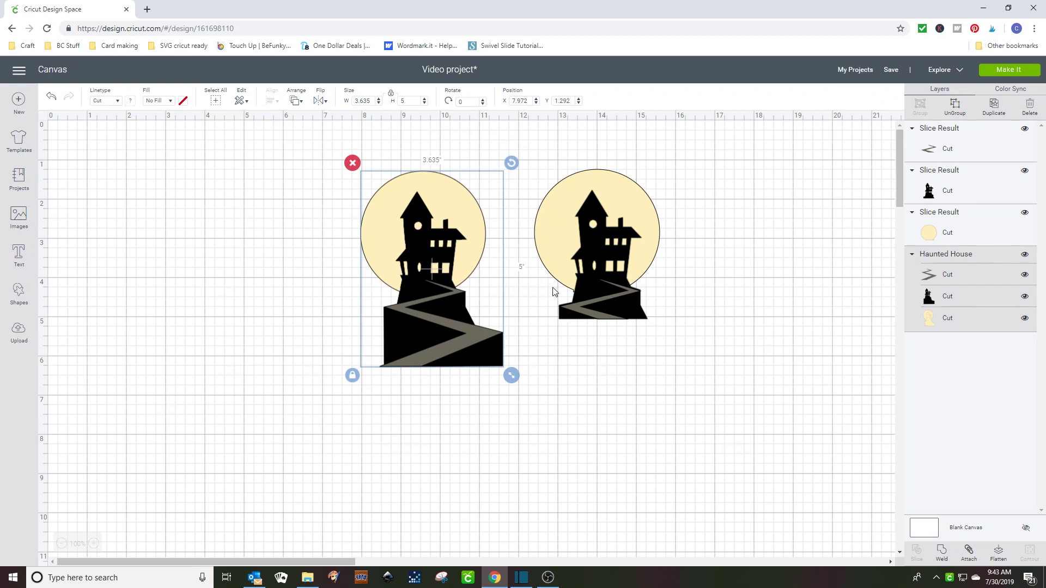
Step: Group the rebuilt moon, silhouette and short road, then fine-tune the group's position
{"action": "left_click_drag", "start_coordinate": [550, 154], "coordinate": [668, 332]}
{"action": "left_click", "coordinate": [921, 105]}
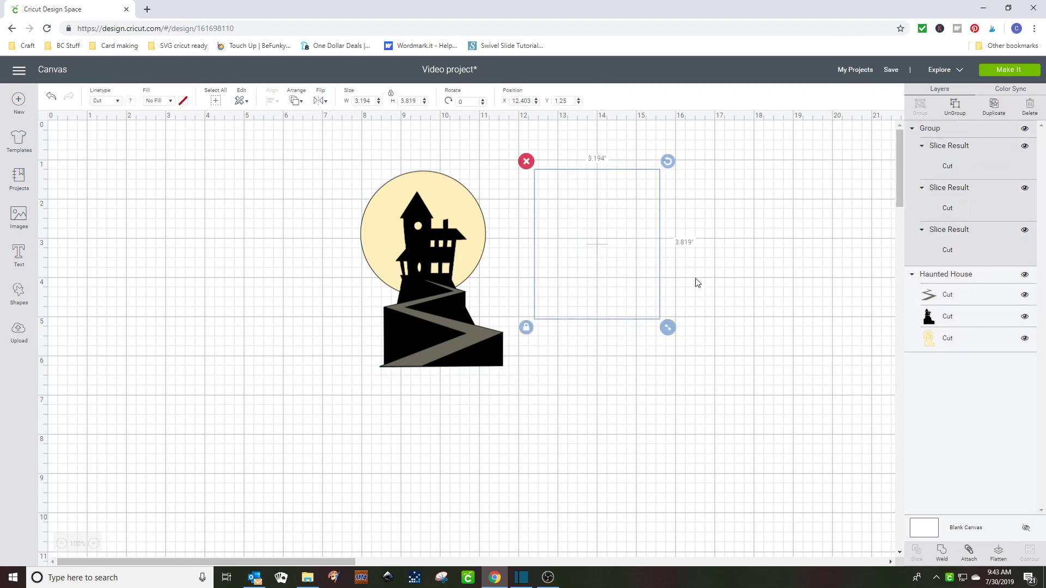
{"action": "left_click_drag", "start_coordinate": [575, 246], "coordinate": [599, 247]}
{"action": "left_click", "coordinate": [410, 253]}
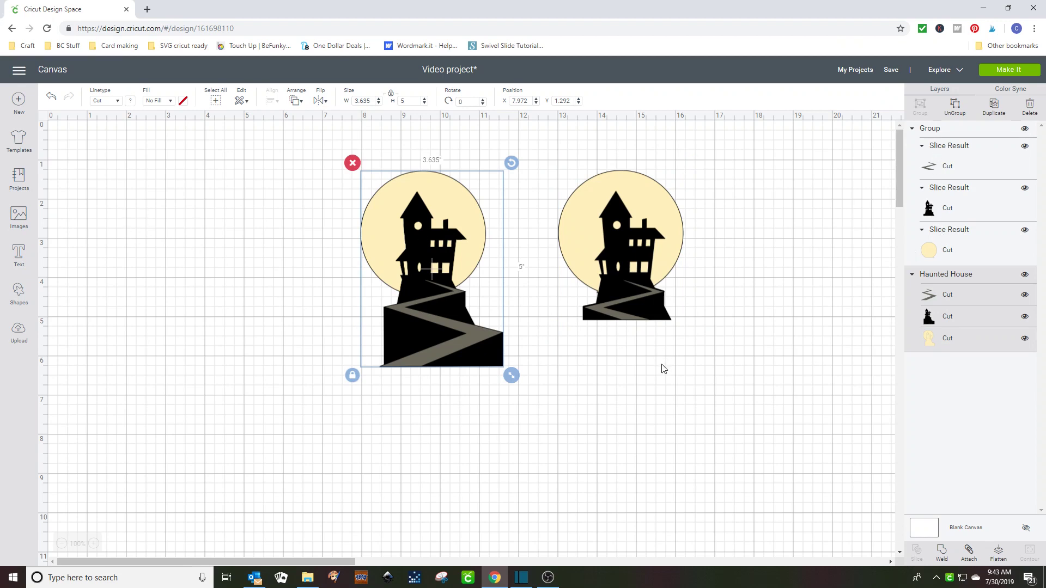
{"action": "mouse_move", "coordinate": [619, 250]}
{"action": "left_mouse_down"}
{"action": "mouse_move", "coordinate": [585, 235]}
{"action": "mouse_move", "coordinate": [622, 253]}
{"action": "left_mouse_up"}
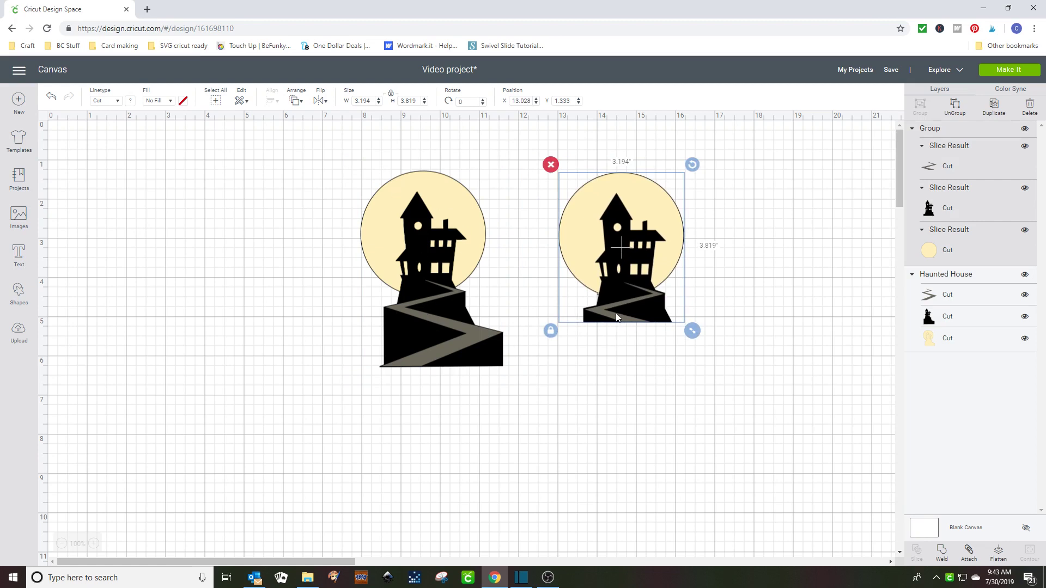